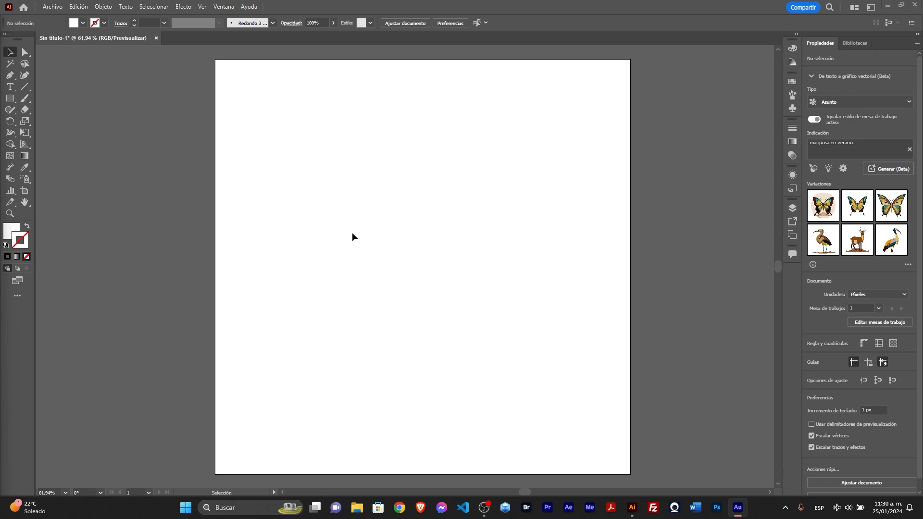
# Step: Draw a square about 291 px wide in the artboard's upper left area with the default white fill and black stroke
pyautogui.click(10, 98)
pyautogui.moveTo(281, 126); pyautogui.dragTo(382, 238)
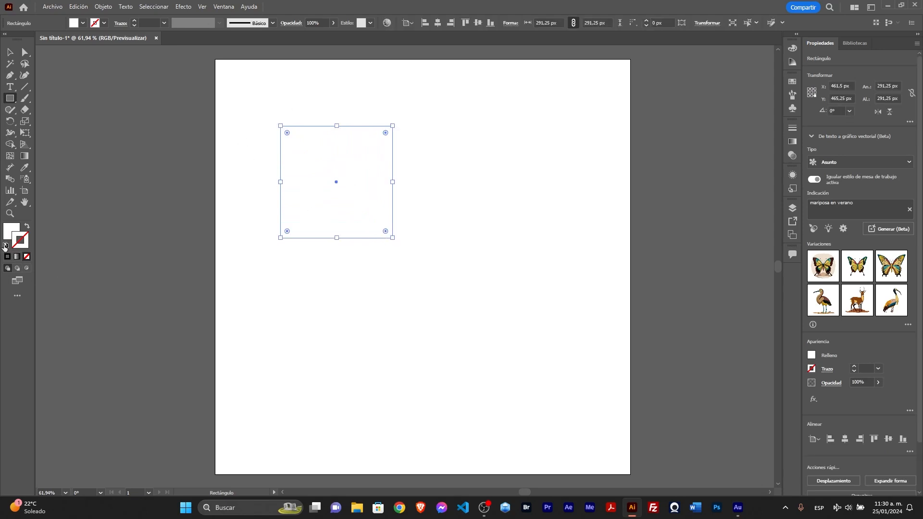
pyautogui.click(5, 246)
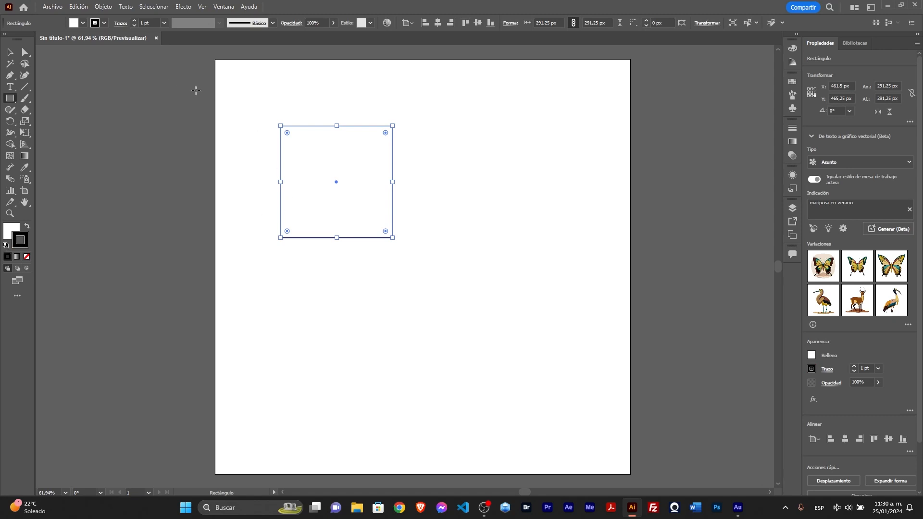
# Step: Draw a circle about 321 px in diameter beside the square and move it slightly away from the square
pyautogui.click(10, 98)
pyautogui.click(72, 121)
pyautogui.moveTo(435, 117); pyautogui.dragTo(558, 240)
pyautogui.click(10, 52)
pyautogui.moveTo(480, 211); pyautogui.dragTo(486, 213)
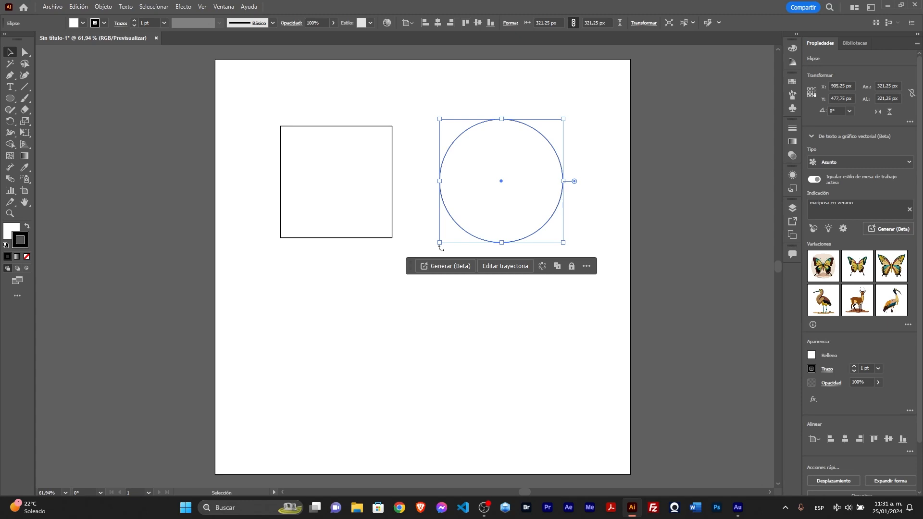
pyautogui.click(413, 202)
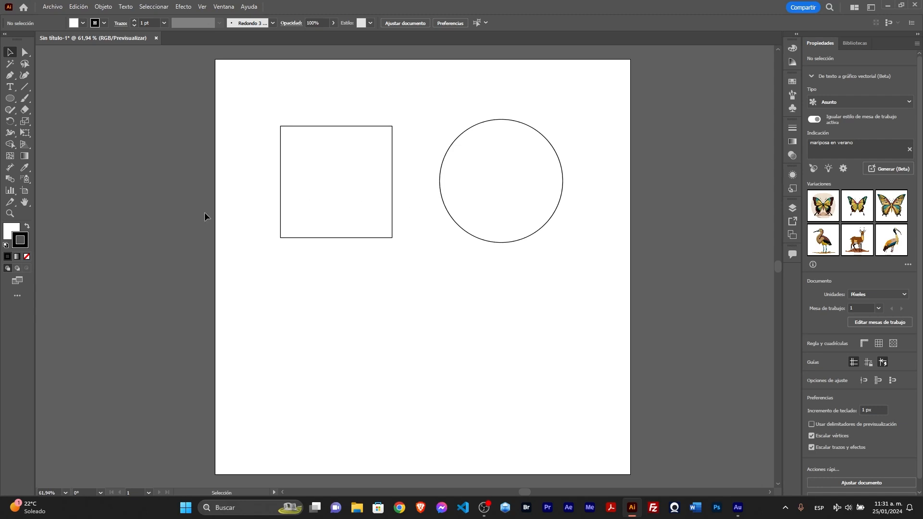
# Step: Select only the square's upper-left anchor point with the Direct Selection tool to inspect it, and deselect it
pyautogui.click(26, 56)
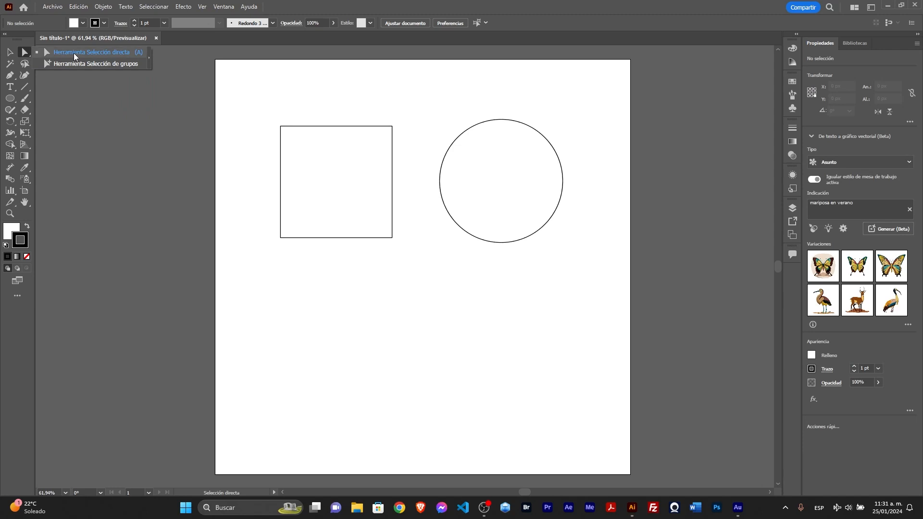
pyautogui.click(139, 56)
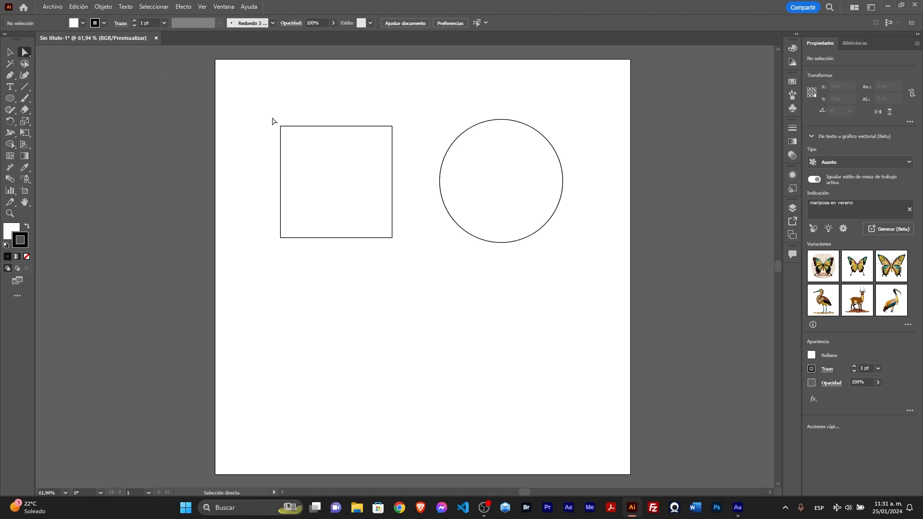
pyautogui.moveTo(272, 120); pyautogui.dragTo(292, 143)
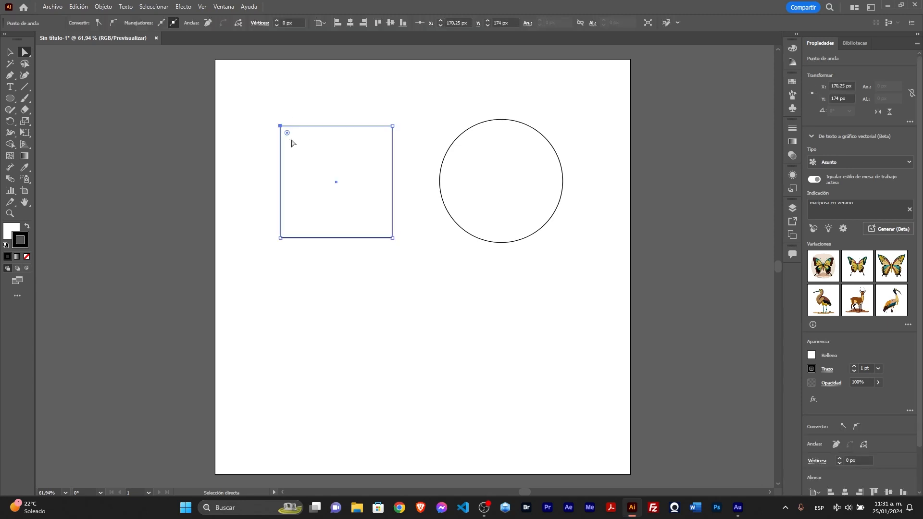
pyautogui.click(10, 52)
pyautogui.click(281, 88)
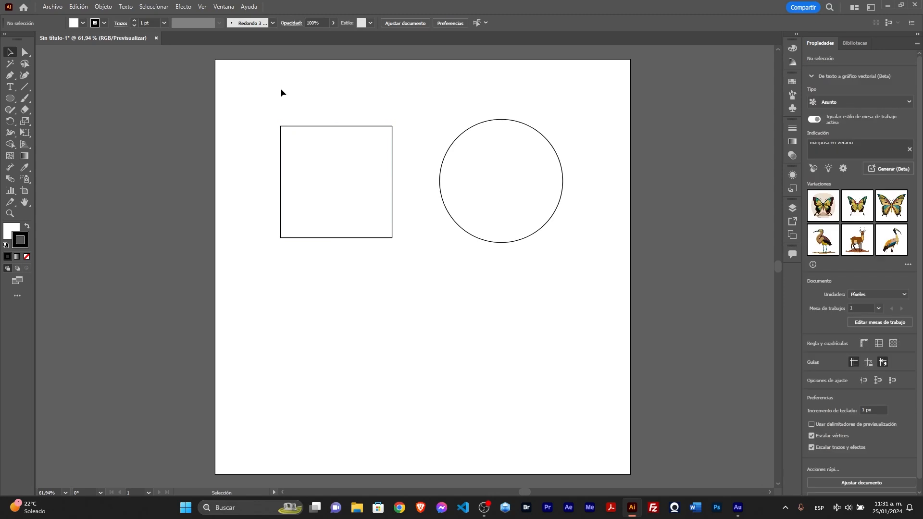
# Step: Compare how the circle and the square show their bounding boxes and anchor points under the Selection and Direct Selection tools
pyautogui.click(467, 131)
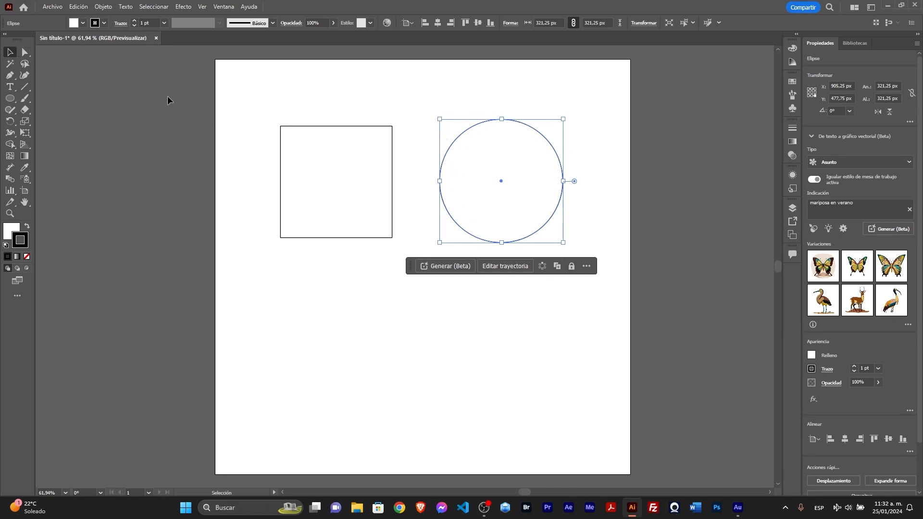
pyautogui.click(25, 54)
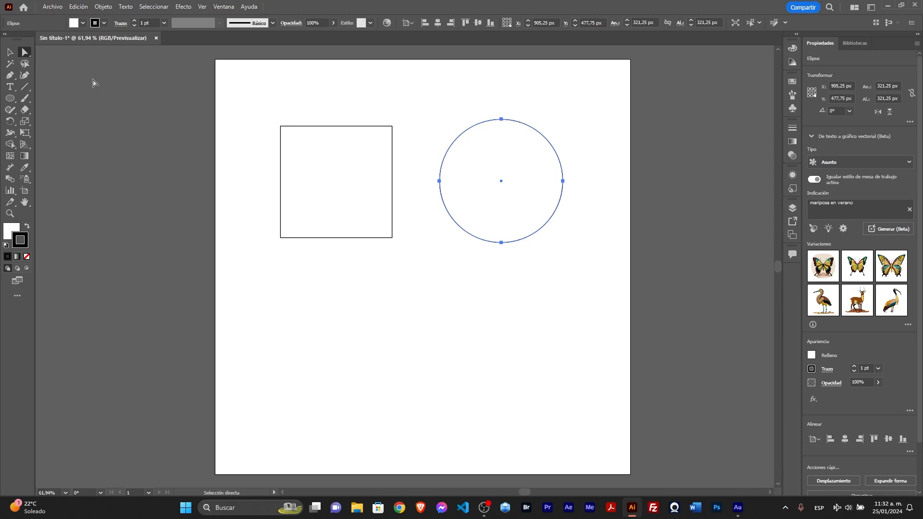
pyautogui.press('v')
pyautogui.moveTo(295, 137); pyautogui.dragTo(295, 136)
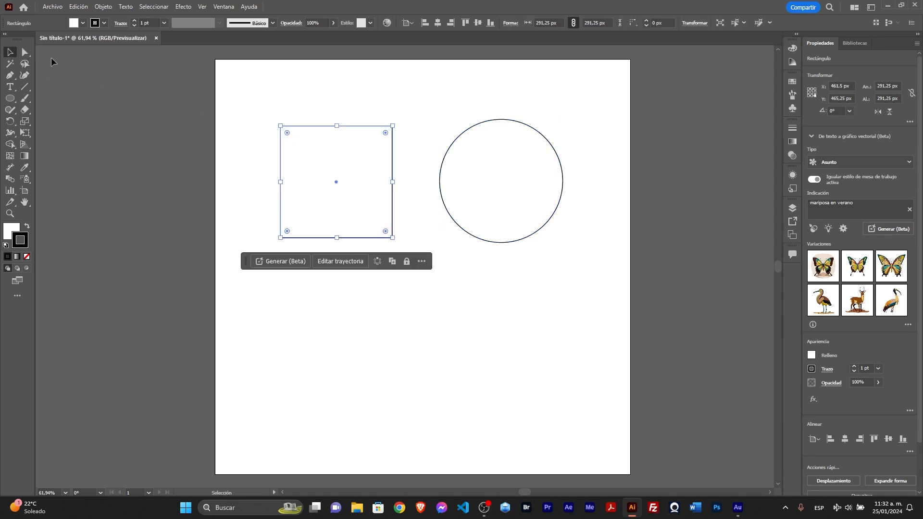
pyautogui.click(25, 52)
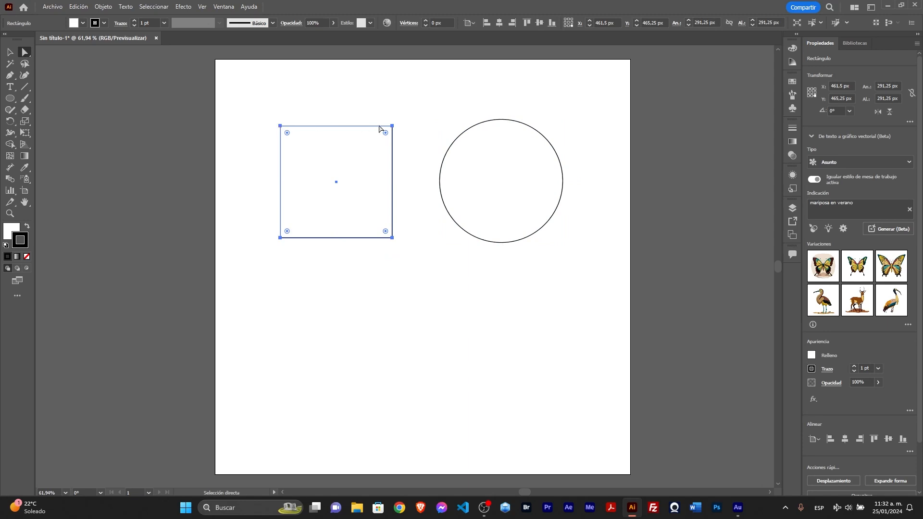
pyautogui.press('v')
pyautogui.click(213, 122)
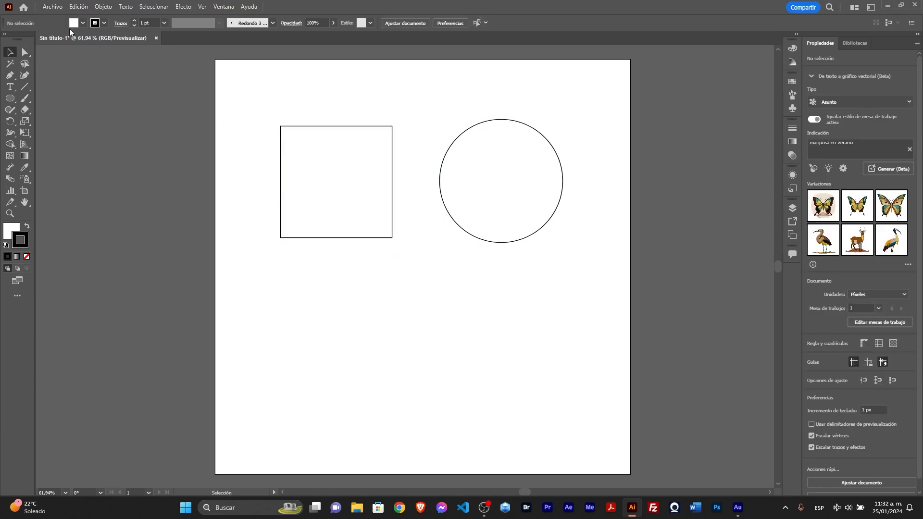
# Step: Increase the anchor point display size in the preferences and check it on the square's upper-left anchor
pyautogui.click(79, 6)
pyautogui.moveTo(196, 322)
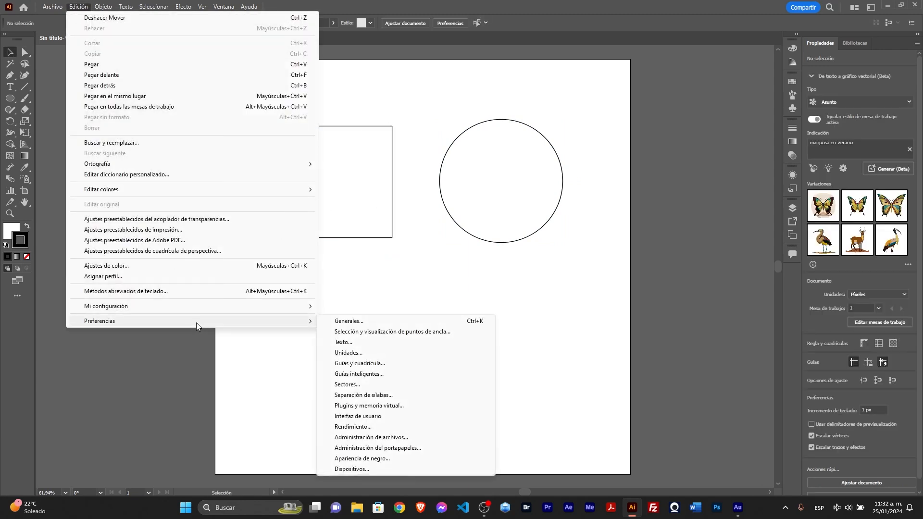
pyautogui.click(448, 333)
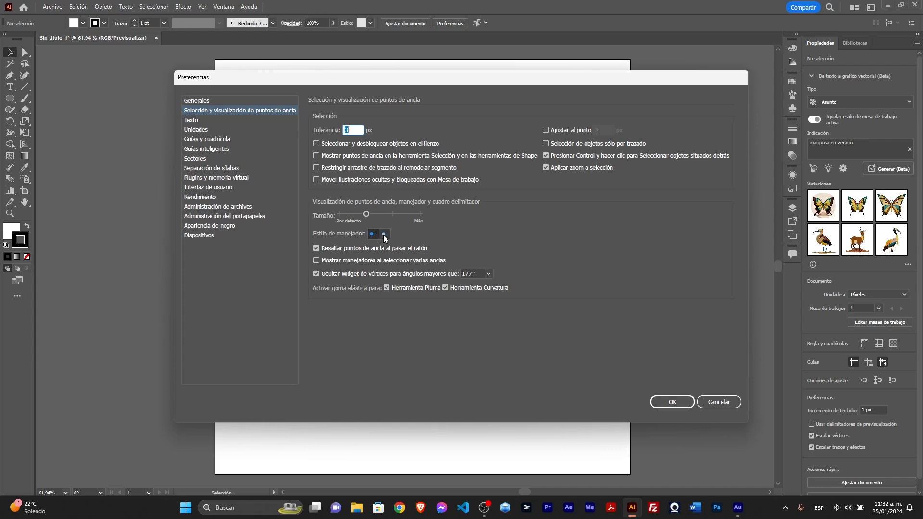
pyautogui.click(368, 214)
pyautogui.click(672, 402)
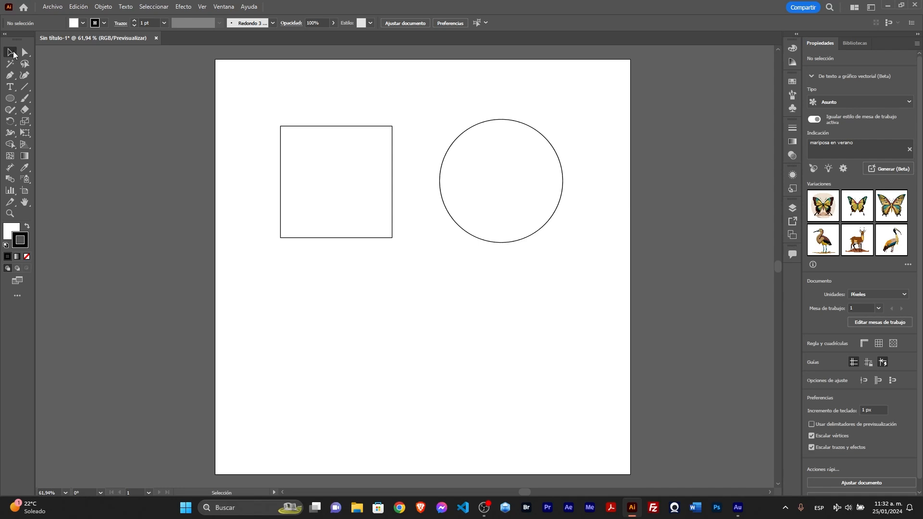
pyautogui.click(25, 52)
pyautogui.moveTo(264, 114); pyautogui.dragTo(293, 137)
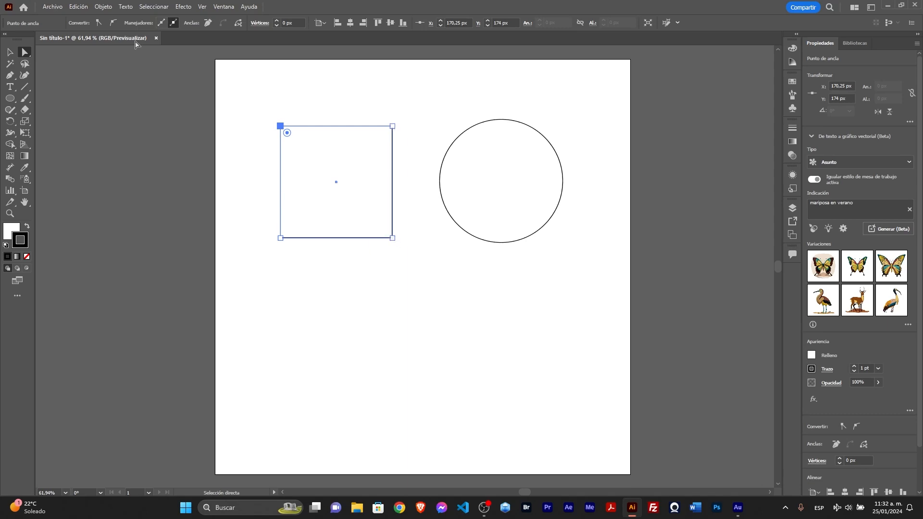
# Step: Reduce the anchor point display size to one notch above the default in the preferences
pyautogui.click(79, 8)
pyautogui.moveTo(127, 326)
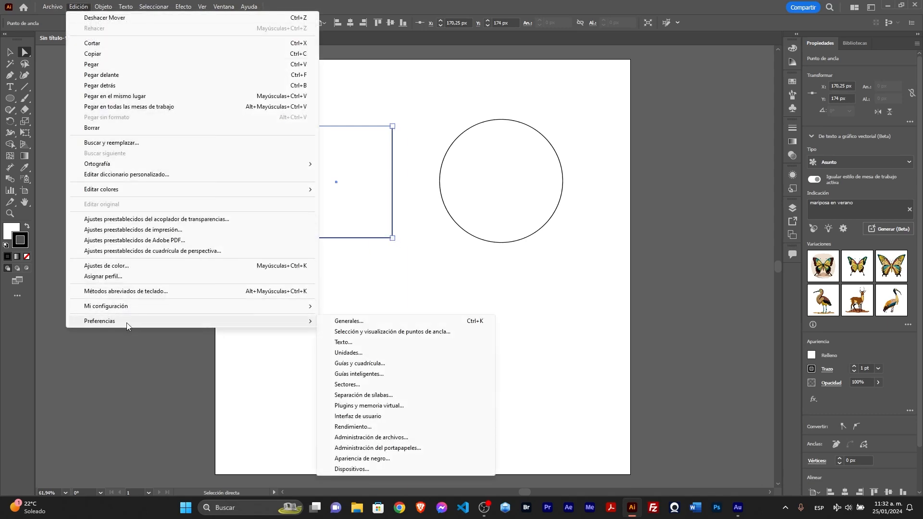
pyautogui.click(425, 331)
pyautogui.click(366, 214)
pyautogui.moveTo(393, 214); pyautogui.dragTo(366, 214)
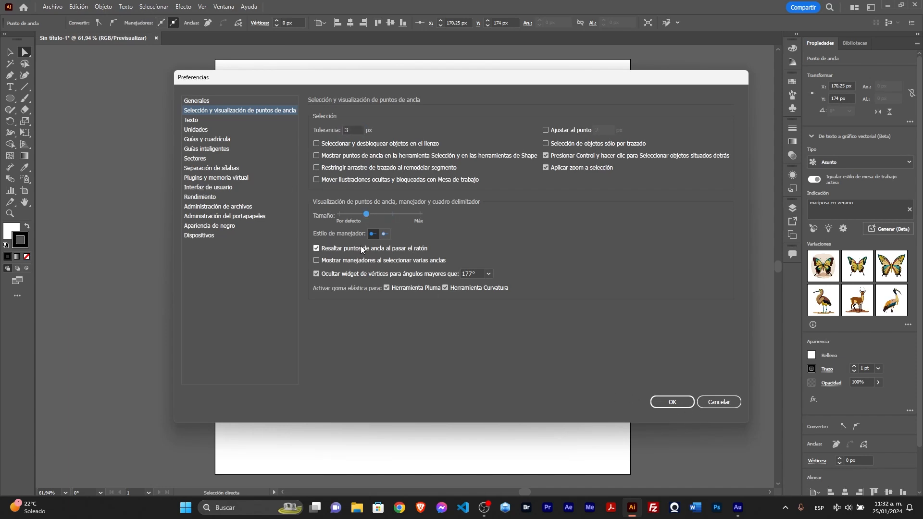
pyautogui.click(656, 402)
# Step: Examine the square's upper-left corner anchor and the circle's top anchor by selecting each one separately
pyautogui.moveTo(251, 109); pyautogui.dragTo(291, 147)
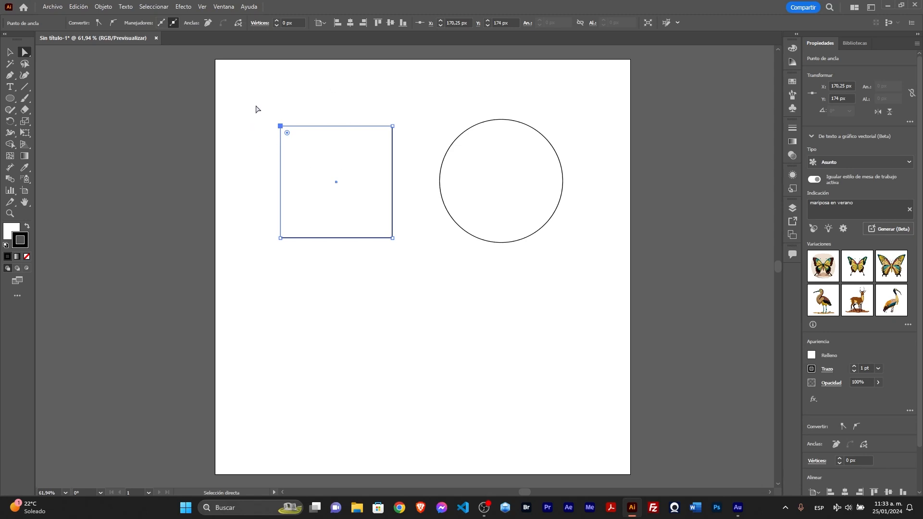
pyautogui.moveTo(257, 105); pyautogui.dragTo(289, 146)
pyautogui.moveTo(489, 110); pyautogui.dragTo(520, 146)
pyautogui.moveTo(271, 111); pyautogui.dragTo(296, 154)
# Step: Draw a tilted hexagon about 278 px wide below the square and a five-pointed star about 209 px wide beside it
pyautogui.click(9, 98)
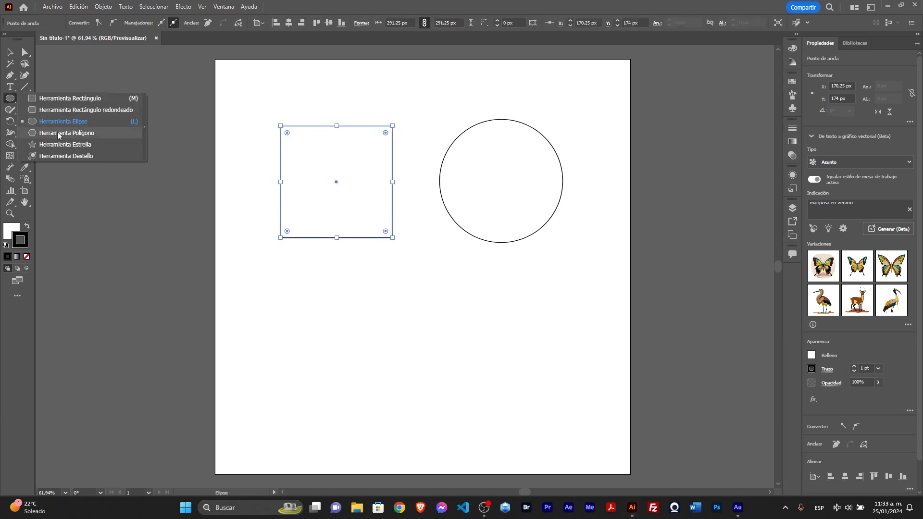
pyautogui.click(57, 133)
pyautogui.moveTo(299, 307); pyautogui.dragTo(322, 260)
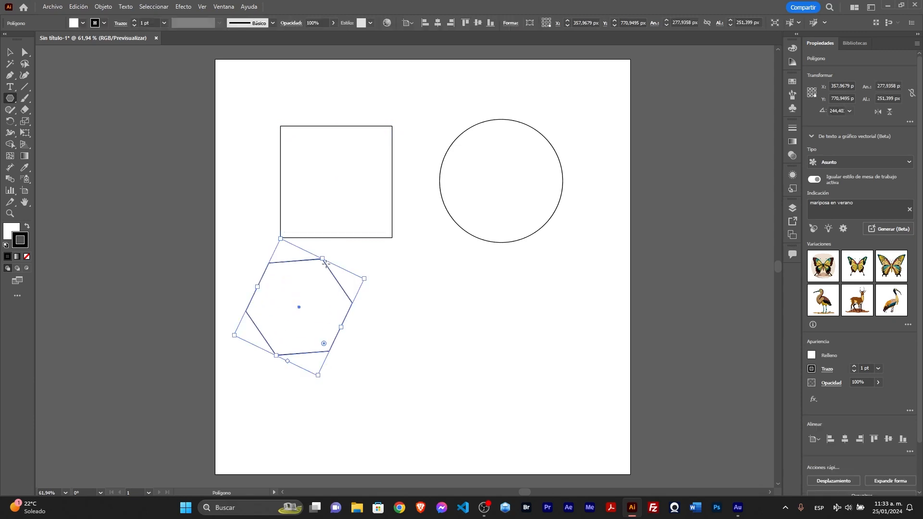
pyautogui.click(10, 98)
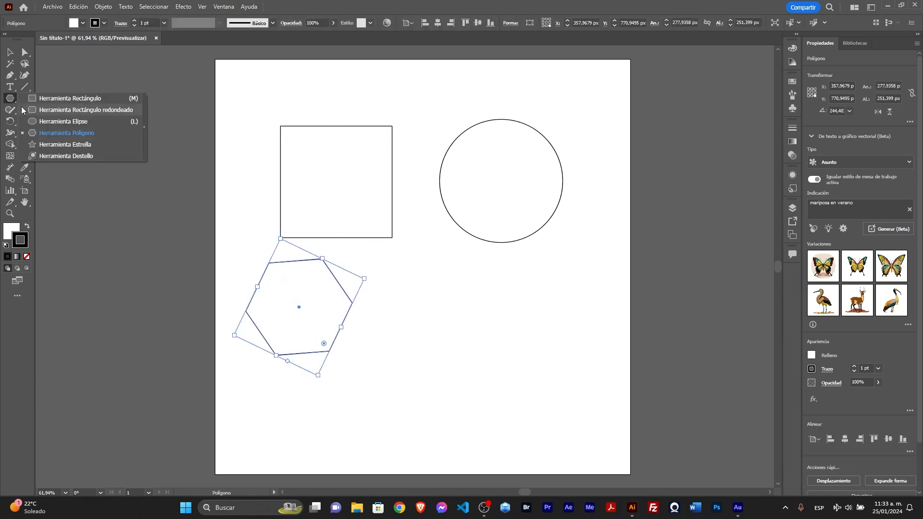
pyautogui.click(78, 145)
pyautogui.moveTo(438, 321); pyautogui.dragTo(440, 276)
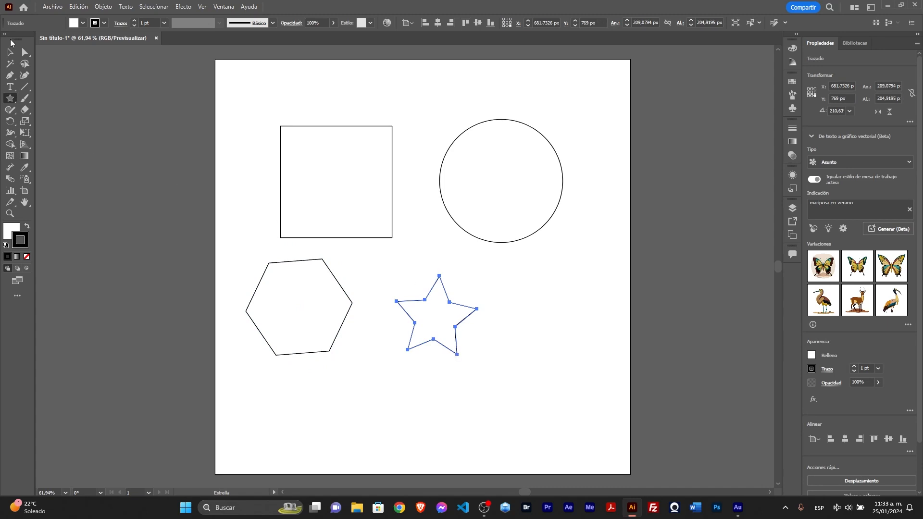
# Step: Delete the hexagon and the star, leaving only the square and the circle
pyautogui.moveTo(11, 40); pyautogui.dragTo(11, 40)
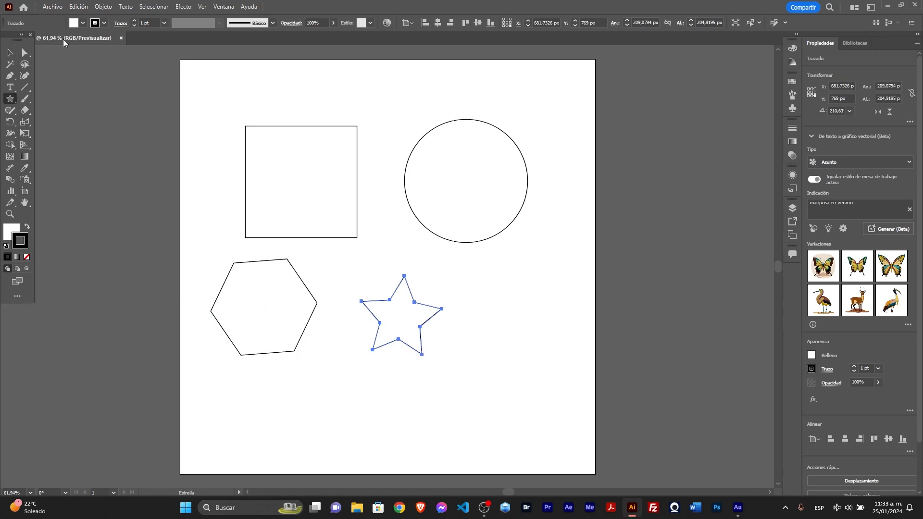
pyautogui.click(9, 52)
pyautogui.moveTo(205, 270); pyautogui.dragTo(412, 392)
pyautogui.press('Delete')
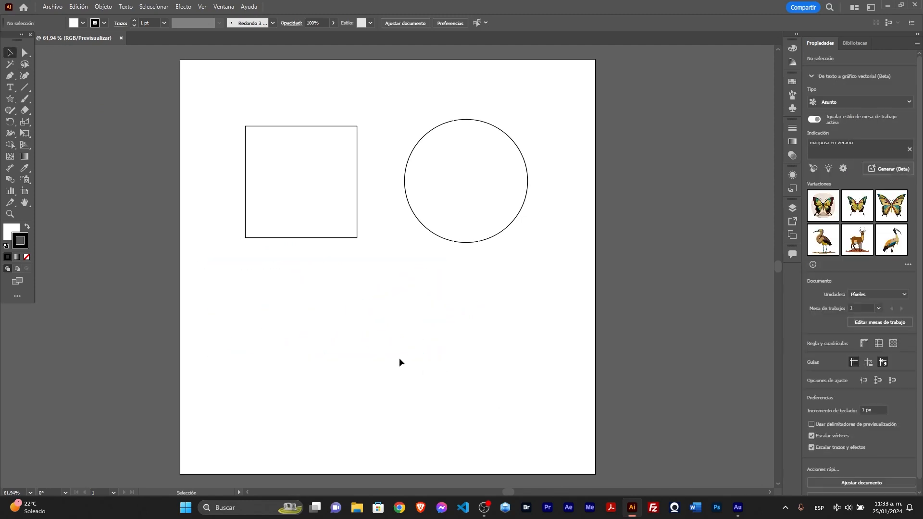
# Step: Compare the square's upper-left corner anchor with the circle's top anchor and its direction handles
pyautogui.click(25, 52)
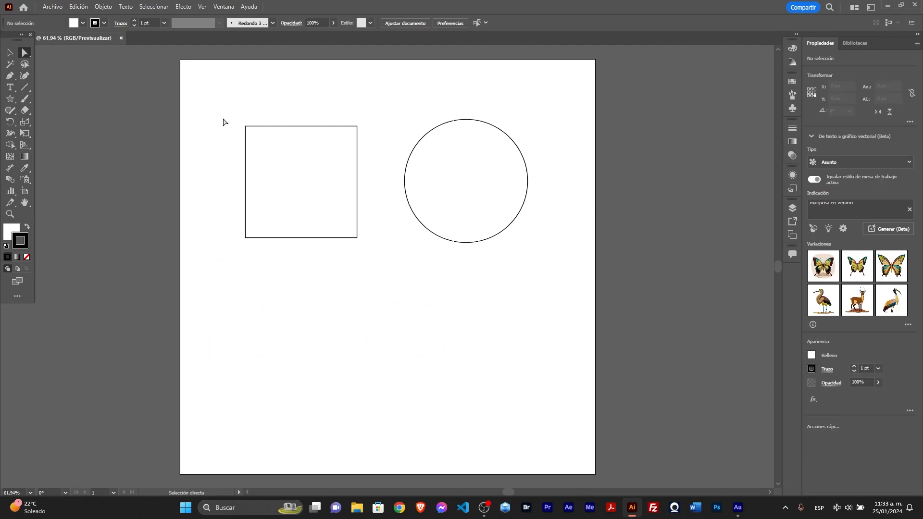
pyautogui.moveTo(227, 124); pyautogui.dragTo(268, 151)
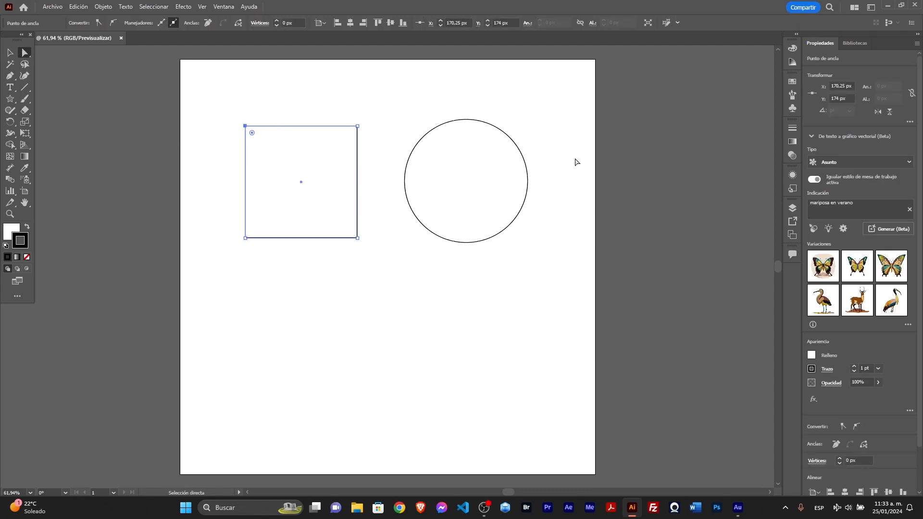
pyautogui.moveTo(455, 95); pyautogui.dragTo(474, 136)
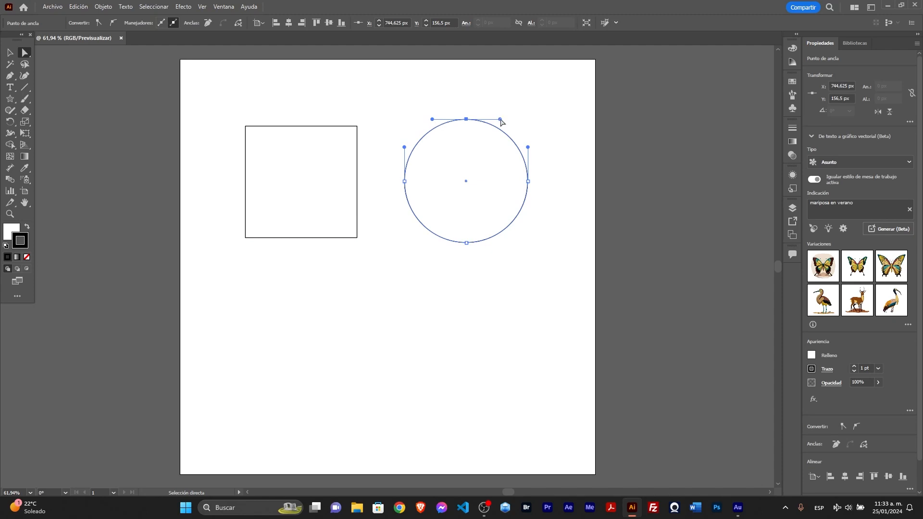
# Step: Reshape the circle's upper curve by tilting the direction handles of its top anchor one way and the other
pyautogui.moveTo(500, 120); pyautogui.dragTo(498, 110)
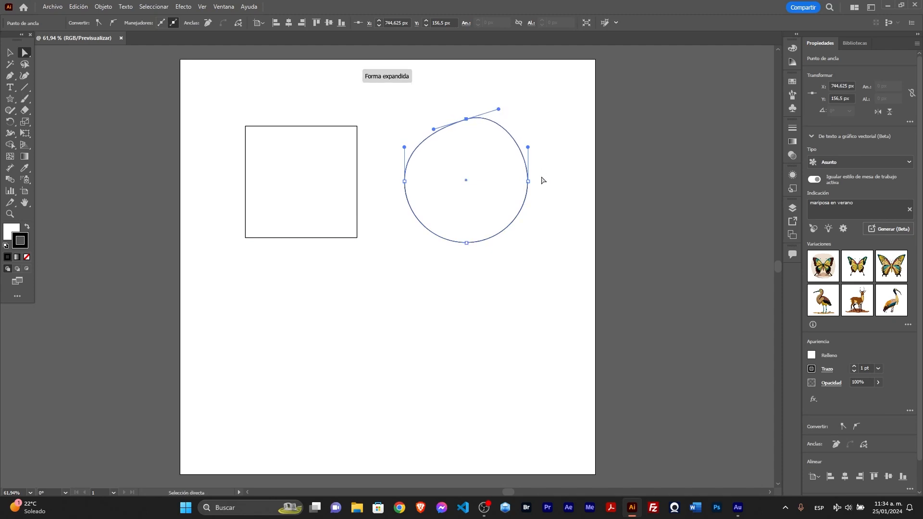
pyautogui.moveTo(498, 110)
pyautogui.mouseDown()
pyautogui.moveTo(497, 125)
pyautogui.moveTo(496, 99)
pyautogui.mouseUp()
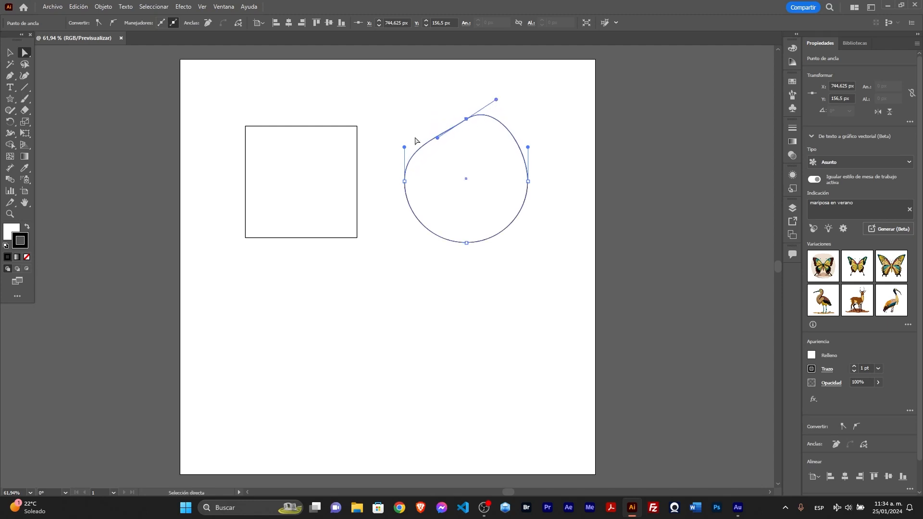
pyautogui.moveTo(432, 143); pyautogui.dragTo(428, 113)
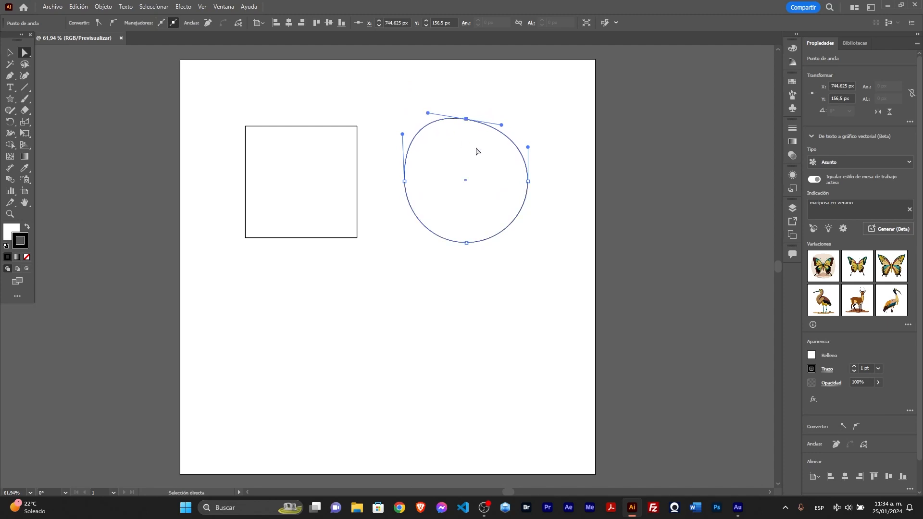
# Step: Undo all the handle changes made to the circle
pyautogui.hotkey('ctrl', 'z')
pyautogui.hotkey('ctrl', 'z')
pyautogui.hotkey('ctrl', 'z')
pyautogui.hotkey('ctrl', 'z')
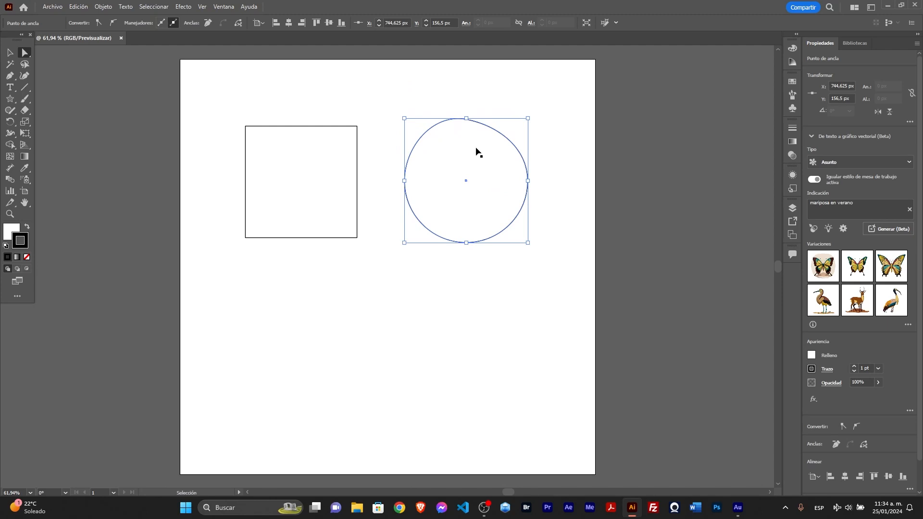
pyautogui.hotkey('ctrl', 'z')
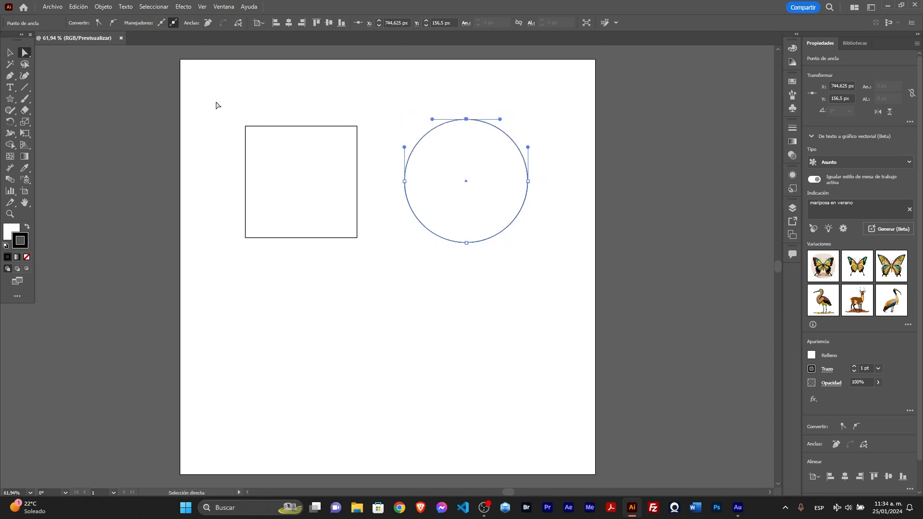
# Step: Inspect the circle's top anchor once more and select the square's upper-left corner anchor
pyautogui.moveTo(233, 114); pyautogui.dragTo(249, 130)
pyautogui.moveTo(454, 107); pyautogui.dragTo(509, 125)
pyautogui.moveTo(231, 107); pyautogui.dragTo(273, 149)
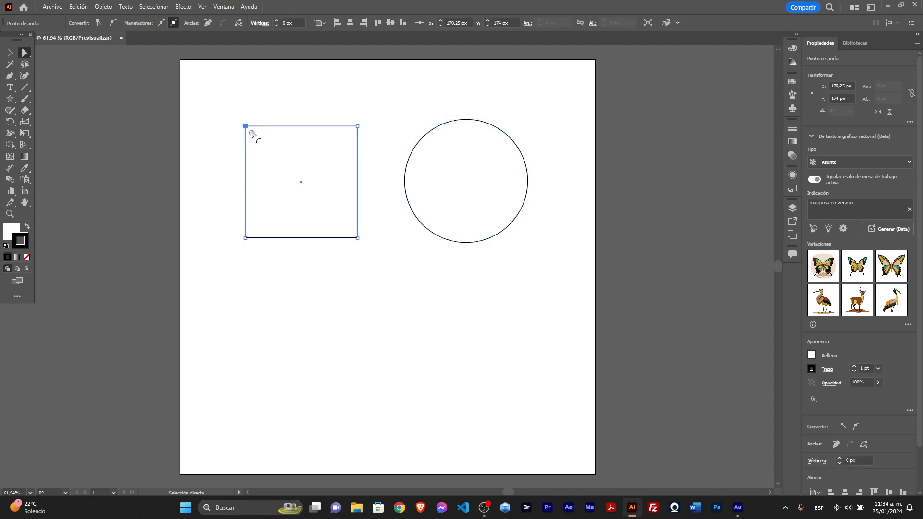
# Step: Check that the Control bar is enabled and reselect the square's upper-left corner anchor
pyautogui.moveTo(214, 93); pyautogui.dragTo(384, 159)
pyautogui.moveTo(235, 107); pyautogui.dragTo(262, 152)
pyautogui.click(222, 6)
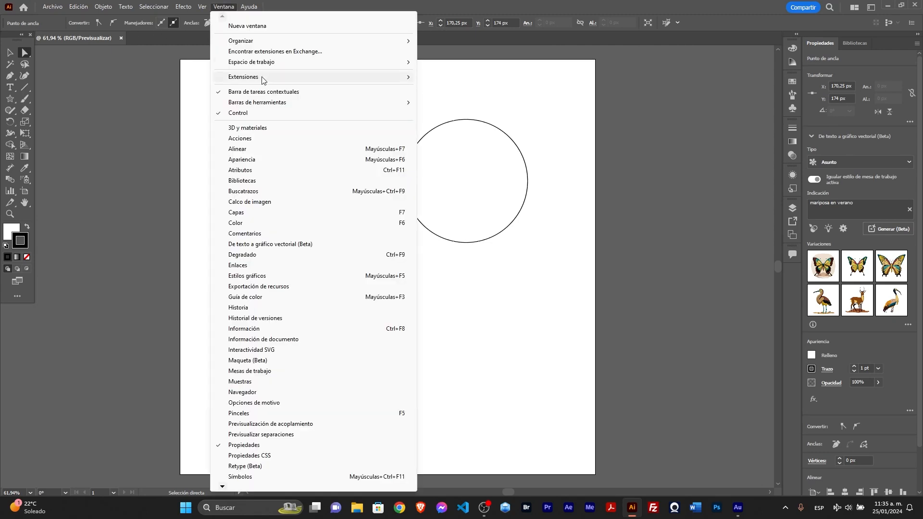
pyautogui.click(159, 103)
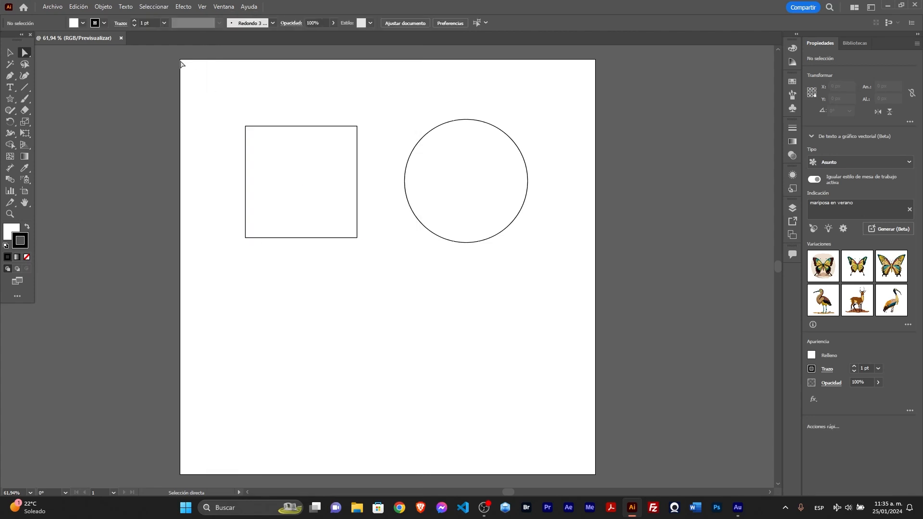
pyautogui.moveTo(231, 102); pyautogui.dragTo(263, 145)
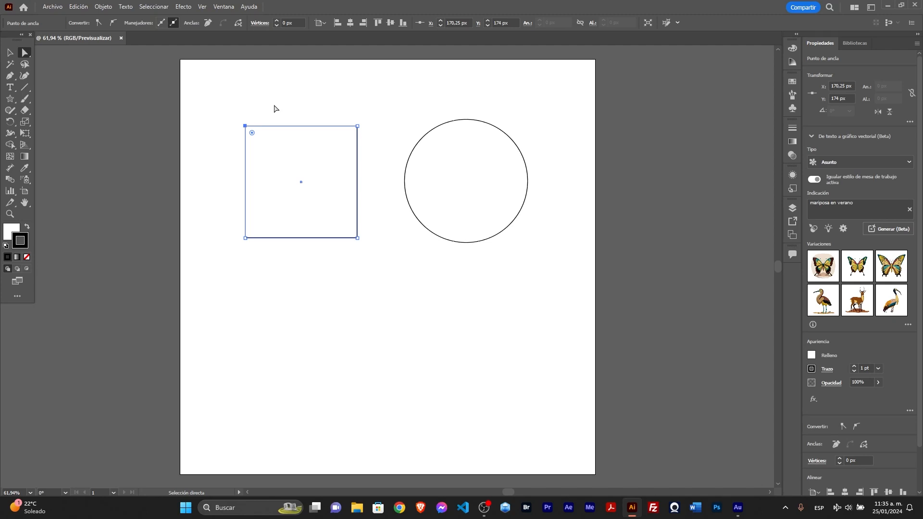
# Step: Try converting the square's upper-left corner anchor to smooth and tilting its direction handles, and undo both changes
pyautogui.moveTo(229, 98); pyautogui.dragTo(265, 138)
pyautogui.click(113, 24)
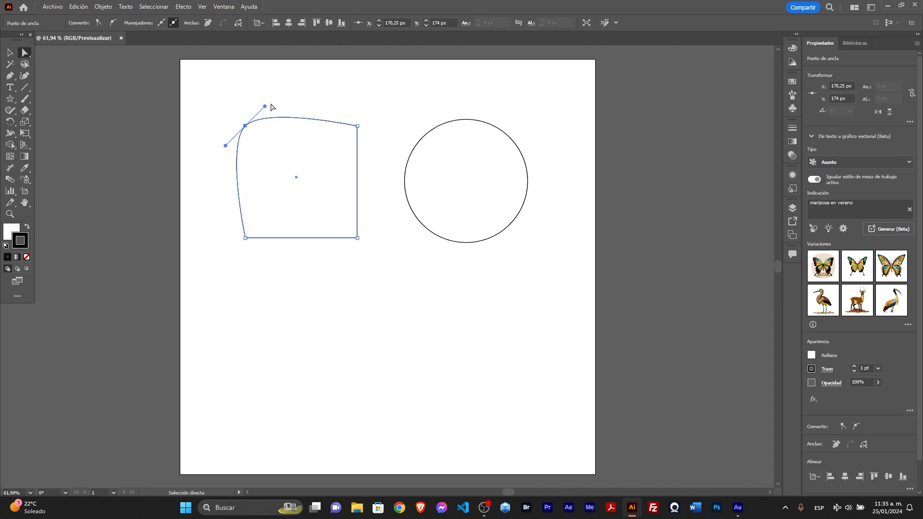
pyautogui.moveTo(265, 106); pyautogui.dragTo(271, 104)
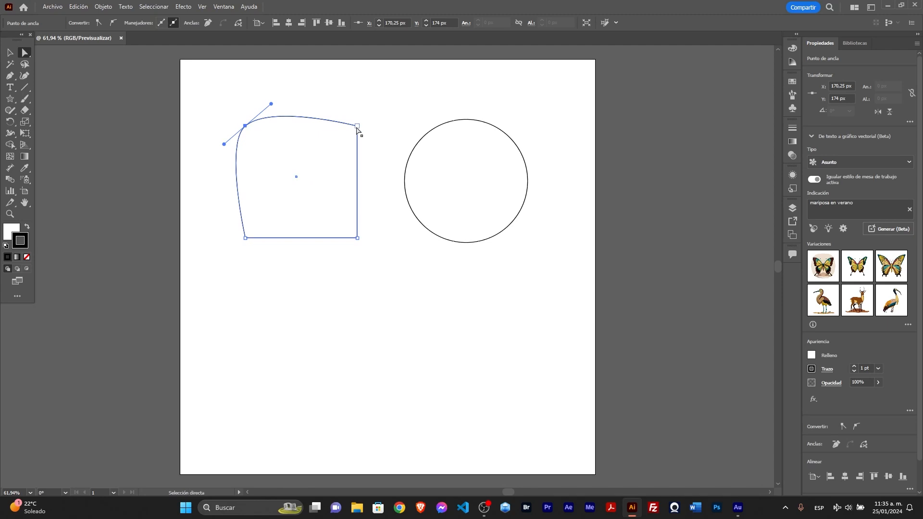
pyautogui.hotkey('ctrl', 'z')
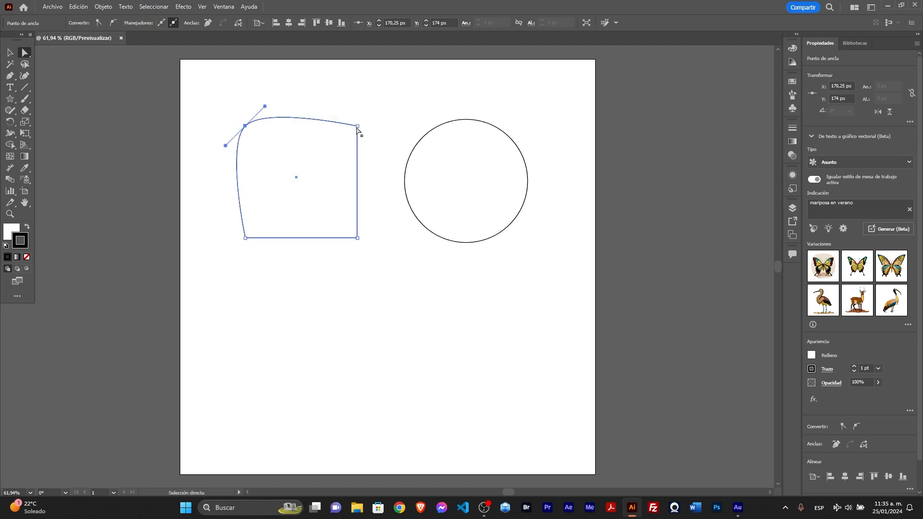
pyautogui.hotkey('ctrl', 'z')
# Step: Convert the square's upper-left and lower-right corner anchors to smooth points
pyautogui.moveTo(227, 114); pyautogui.dragTo(265, 147)
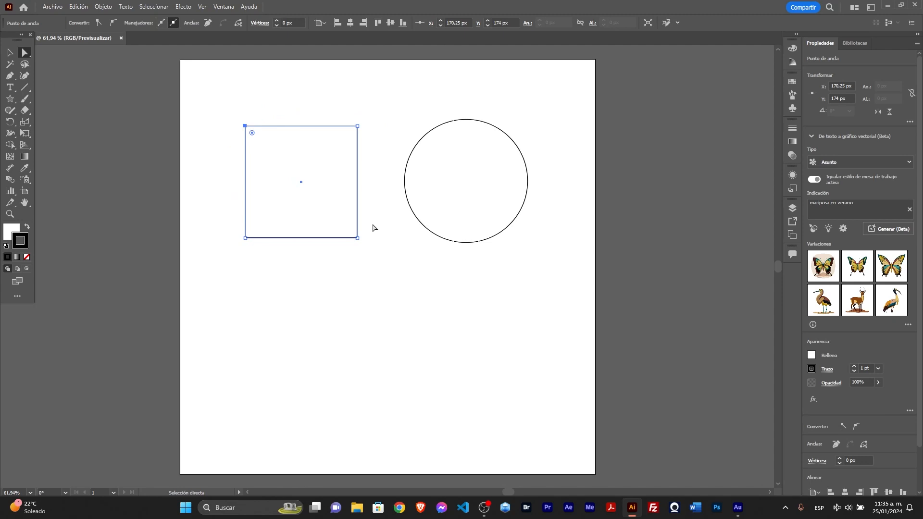
pyautogui.moveTo(373, 224); pyautogui.dragTo(344, 260)
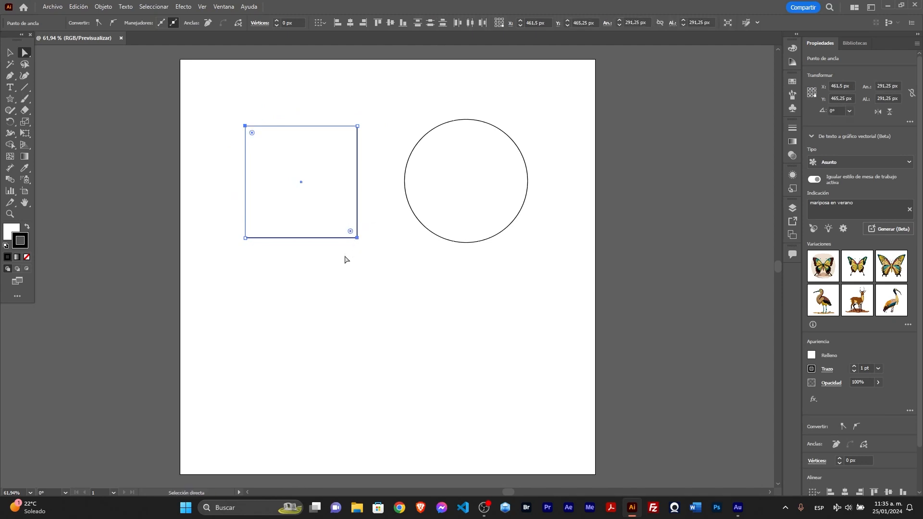
pyautogui.click(113, 23)
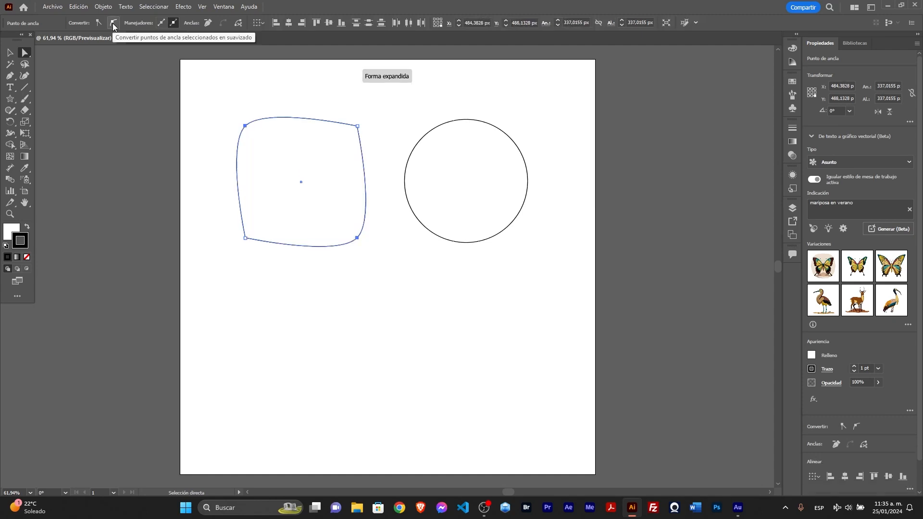
pyautogui.click(196, 97)
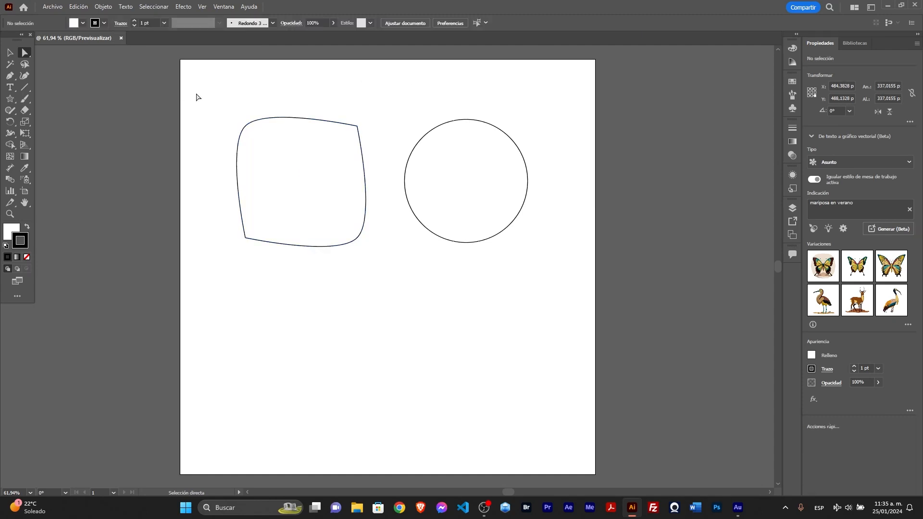
# Step: Form a leaf by moving the upper-left smooth anchor to about X 290, Y 219 px and the lower-right one to about X 350, Y 408 px
pyautogui.click(245, 126)
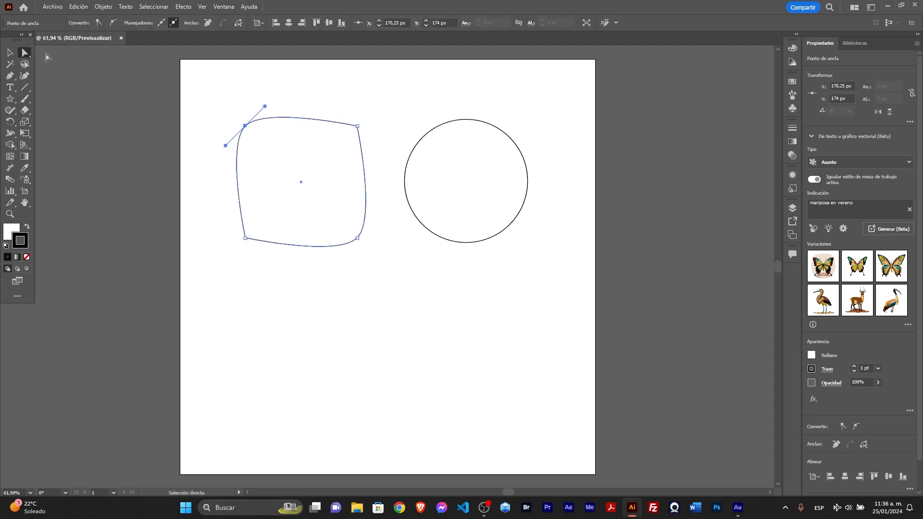
pyautogui.moveTo(245, 126); pyautogui.dragTo(292, 143)
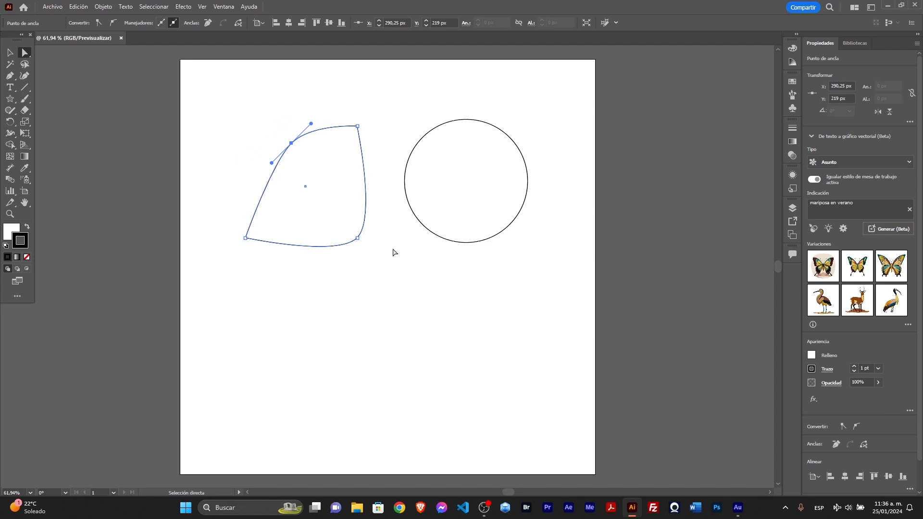
pyautogui.moveTo(358, 238); pyautogui.dragTo(314, 217)
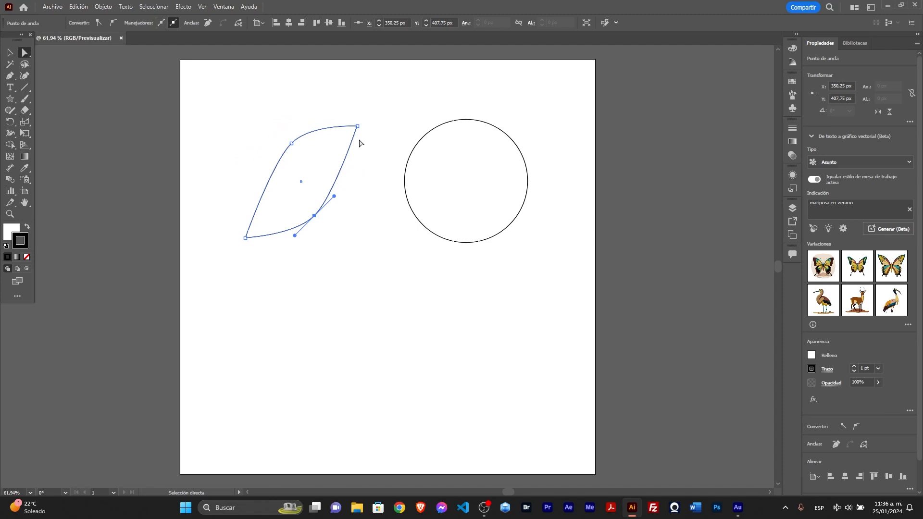
pyautogui.click(9, 52)
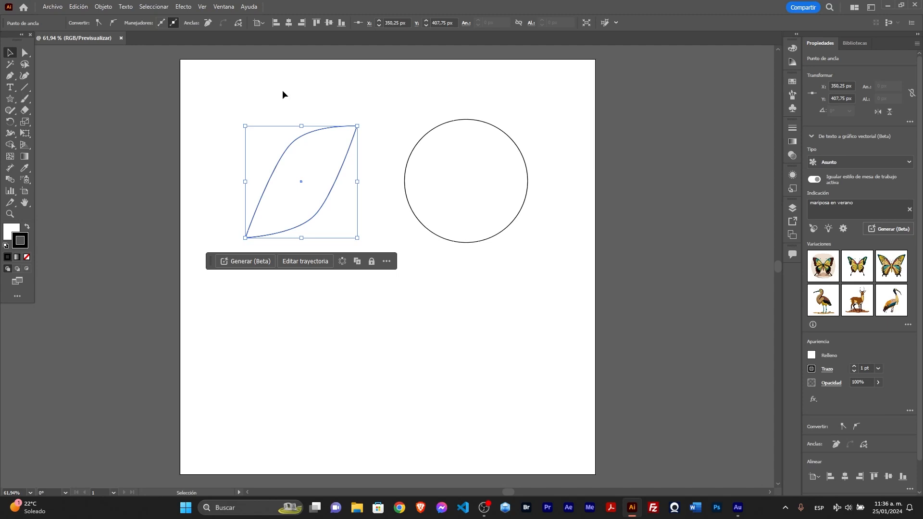
pyautogui.click(445, 118)
# Step: Try converting the circle's top anchor to a corner and pulling it up into a drop shape, and undo these changes
pyautogui.click(25, 52)
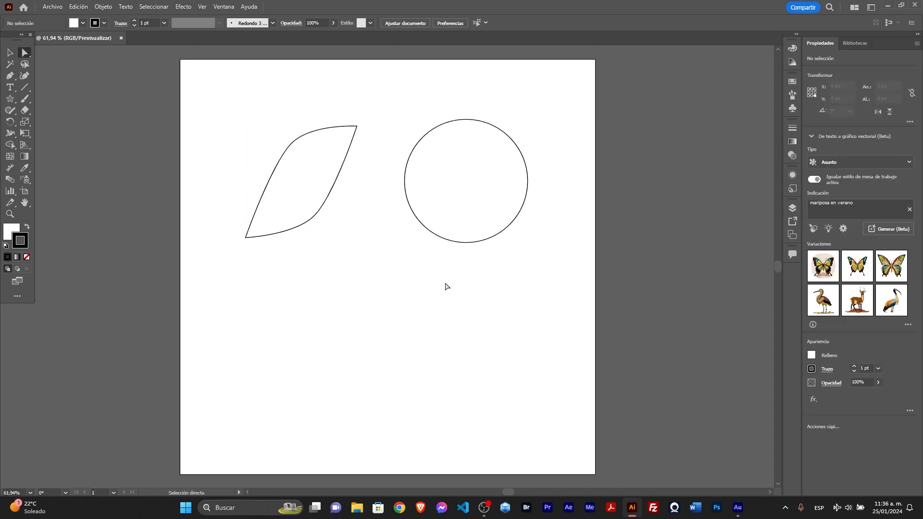
pyautogui.moveTo(448, 97); pyautogui.dragTo(488, 150)
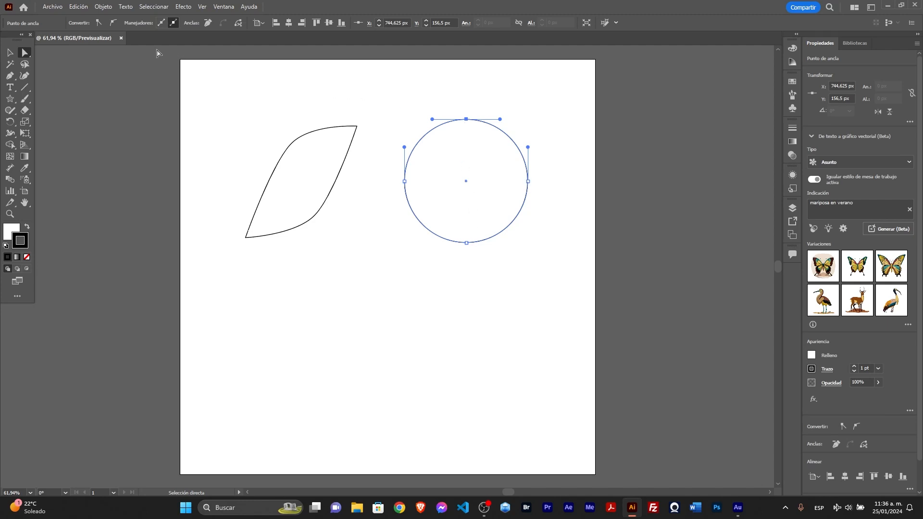
pyautogui.click(98, 22)
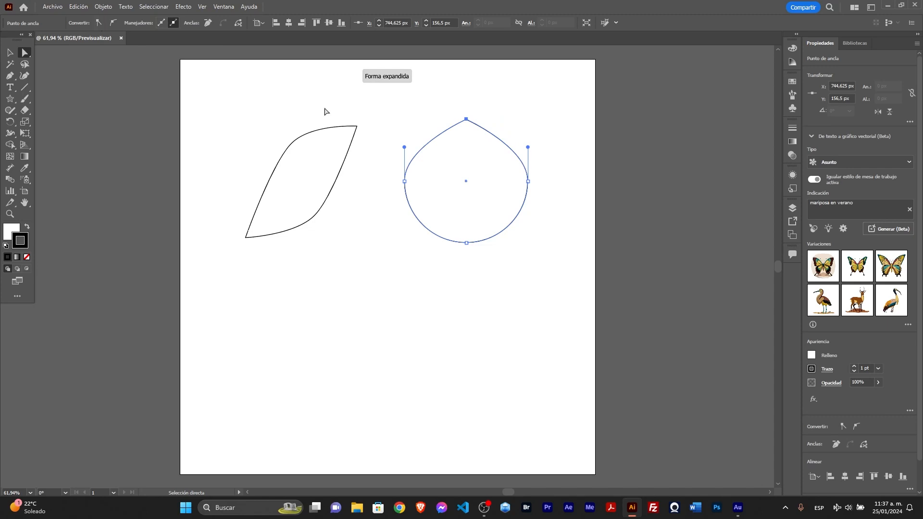
pyautogui.moveTo(467, 119); pyautogui.dragTo(467, 81)
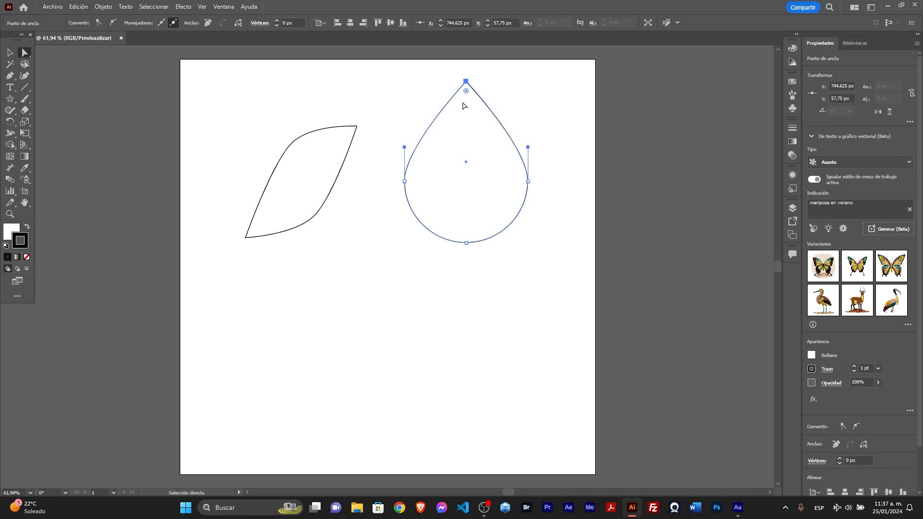
pyautogui.hotkey('ctrl', 'z')
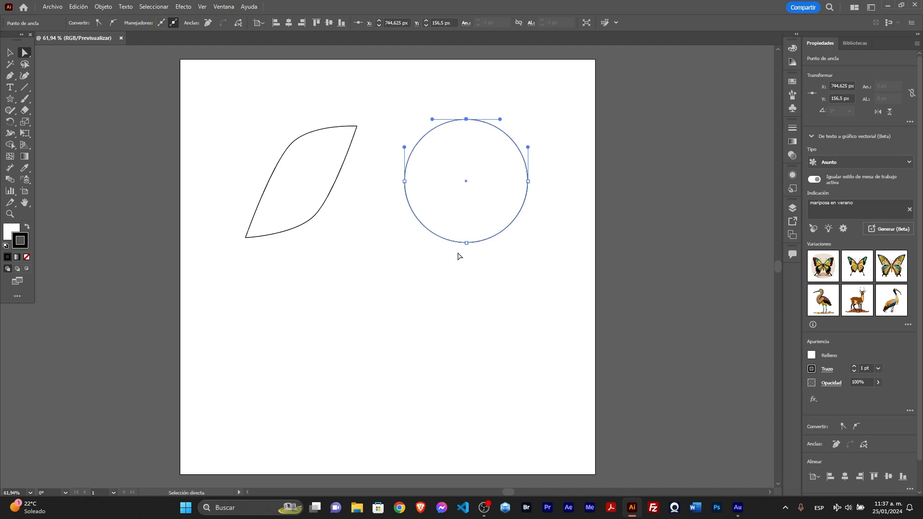
# Step: Convert the circle's bottom anchor to a corner, pull it down to about Y 543 px and round the tip by about 30 px
pyautogui.moveTo(459, 256); pyautogui.dragTo(481, 240)
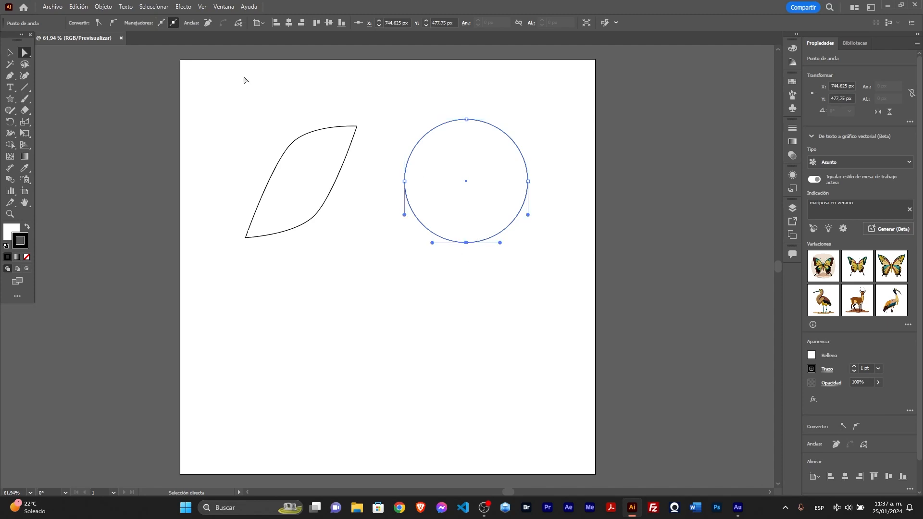
pyautogui.click(101, 23)
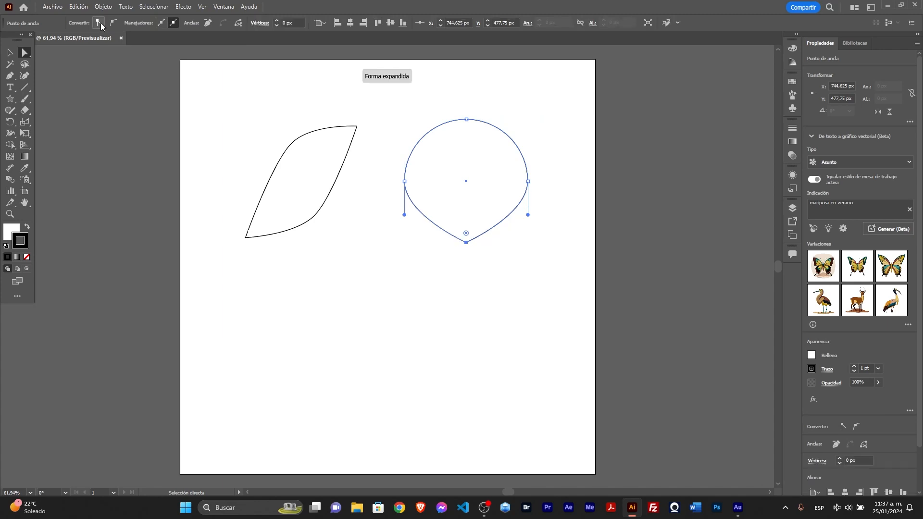
pyautogui.moveTo(466, 244); pyautogui.dragTo(466, 267)
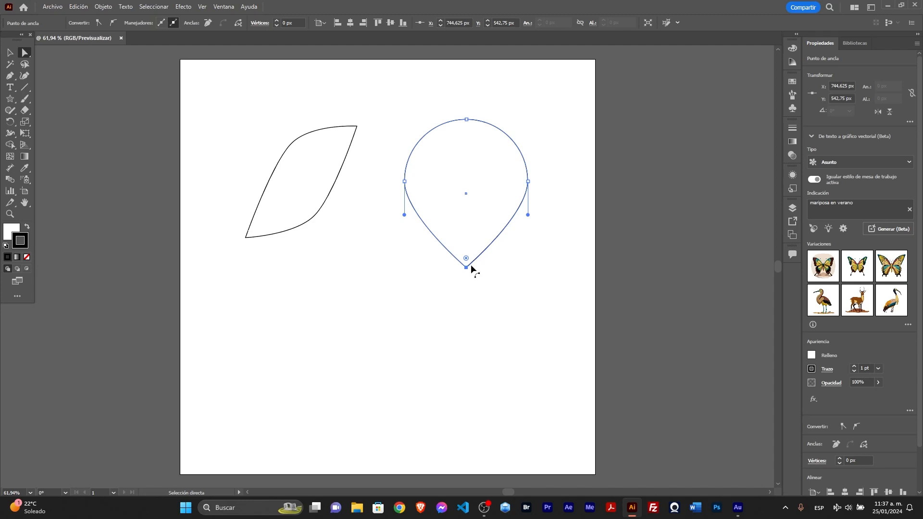
pyautogui.moveTo(466, 260); pyautogui.dragTo(466, 254)
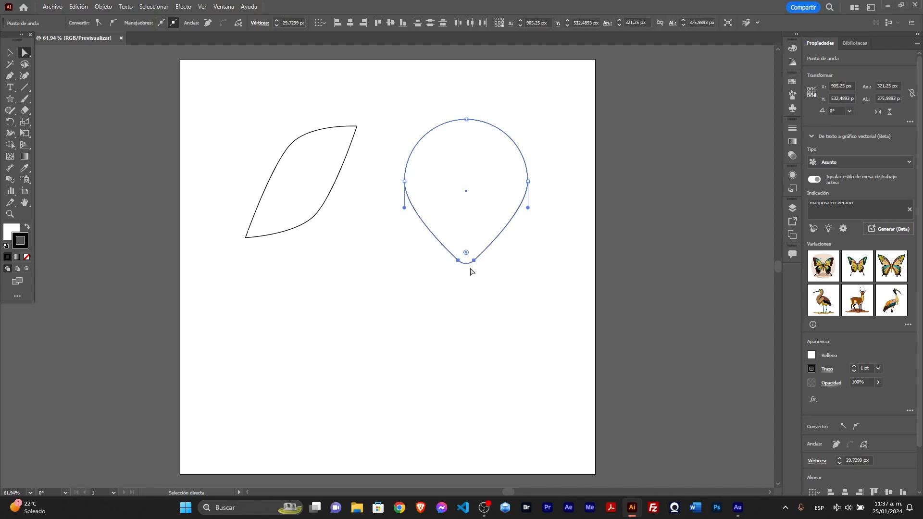
# Step: Draw a circle about 185 px wide inside the pin shape and align both shapes on their horizontal centres
pyautogui.click(14, 99)
pyautogui.click(48, 121)
pyautogui.moveTo(435, 139); pyautogui.dragTo(482, 211)
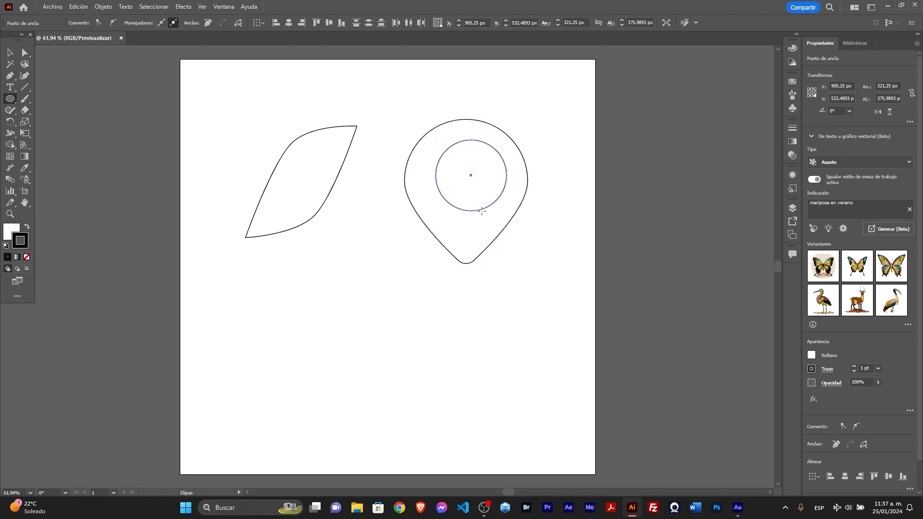
pyautogui.click(9, 53)
pyautogui.moveTo(410, 103); pyautogui.dragTo(539, 210)
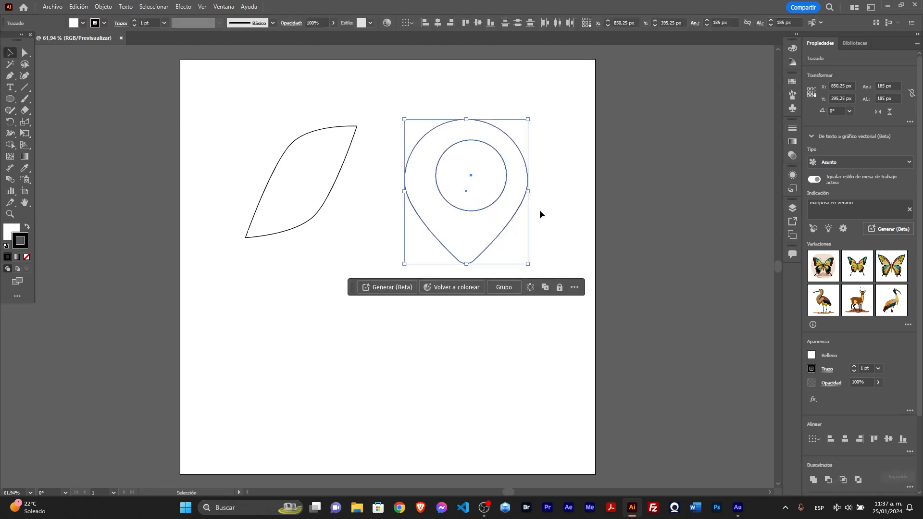
pyautogui.click(437, 23)
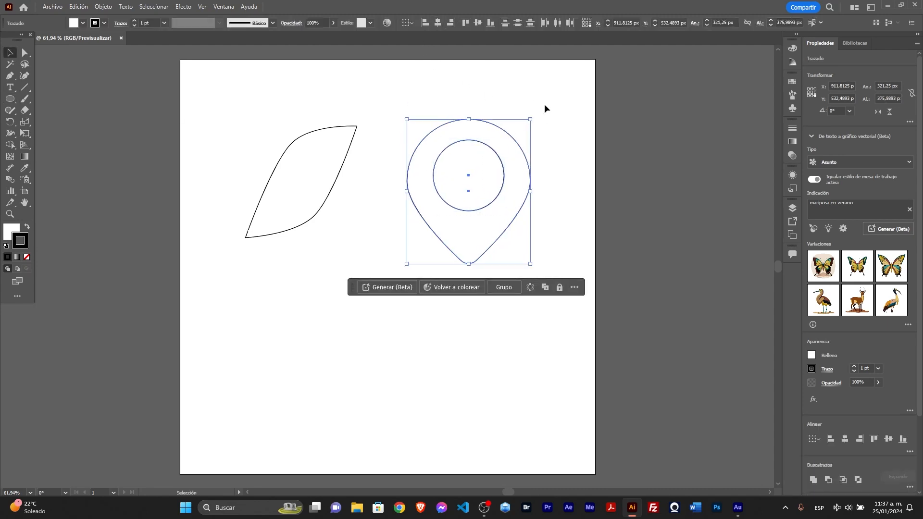
pyautogui.click(563, 121)
# Step: Enlarge the inner circle from its centre to about 195 px wide
pyautogui.click(495, 202)
pyautogui.moveTo(506, 210); pyautogui.dragTo(508, 212)
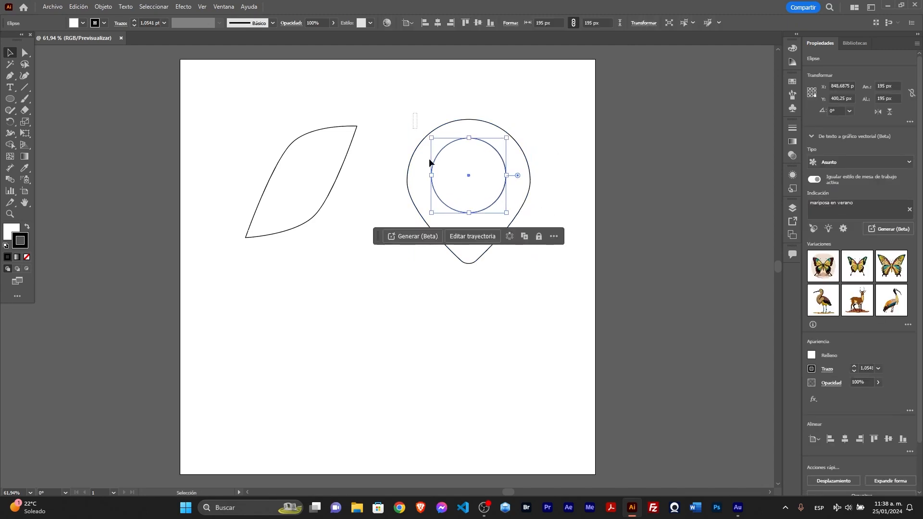
pyautogui.moveTo(414, 122); pyautogui.dragTo(454, 166)
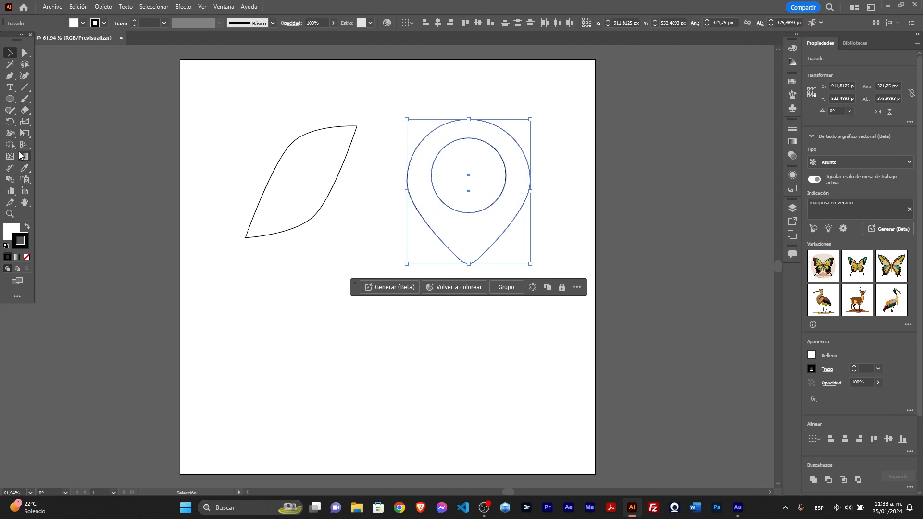
pyautogui.click(385, 149)
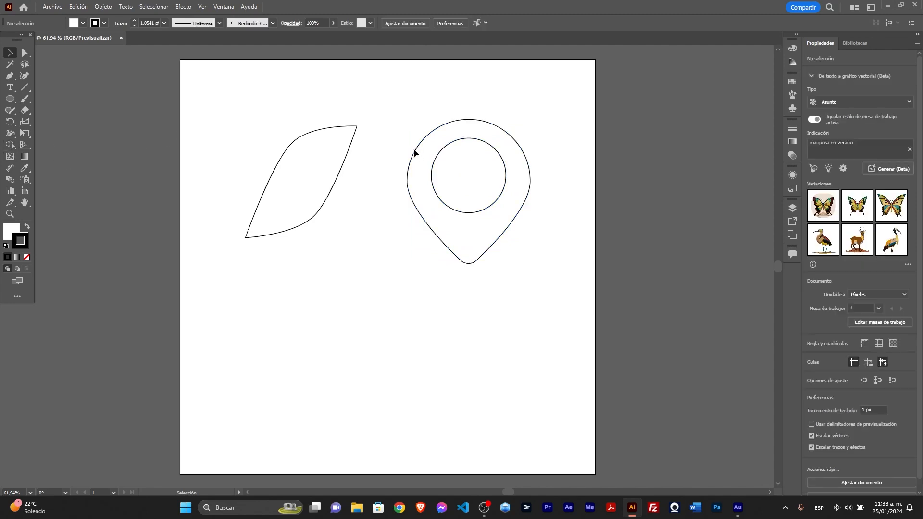
# Step: Fill the pin shape with light blue and the inner circle with magenta
pyautogui.click(415, 150)
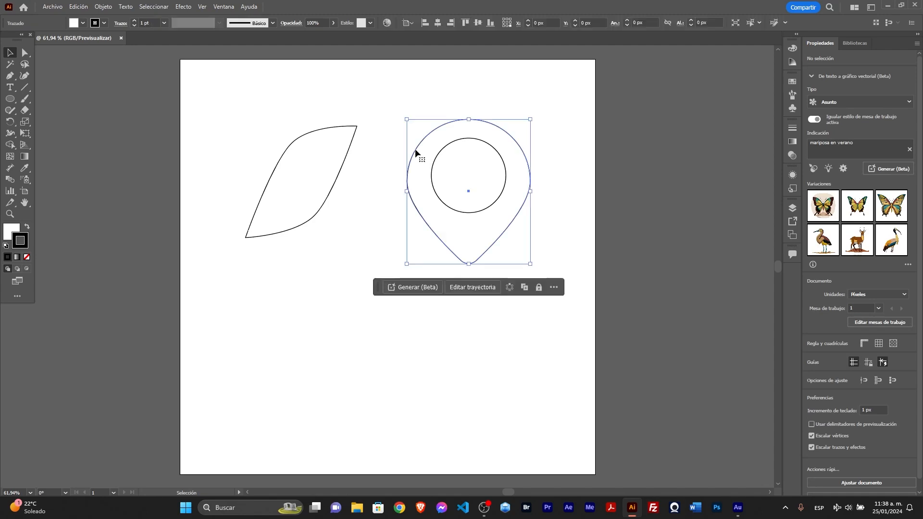
pyautogui.click(83, 23)
pyautogui.click(68, 48)
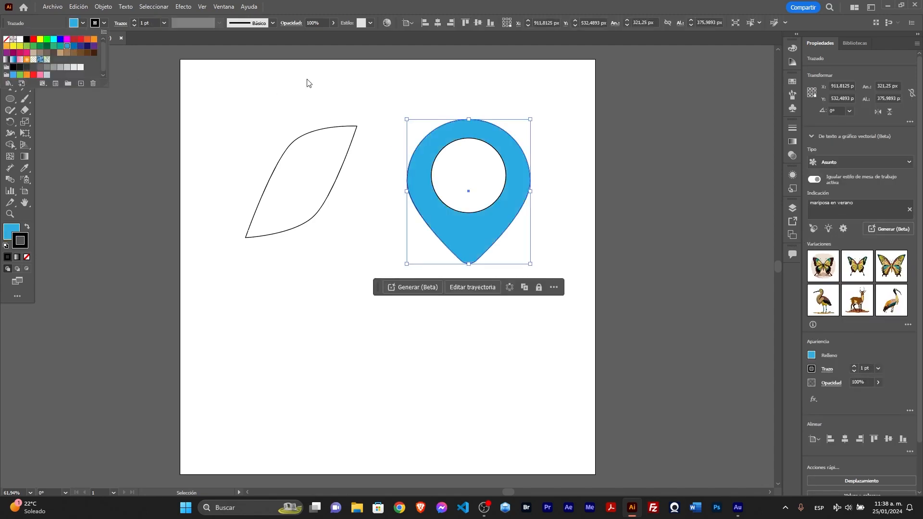
pyautogui.click(488, 174)
pyautogui.click(82, 22)
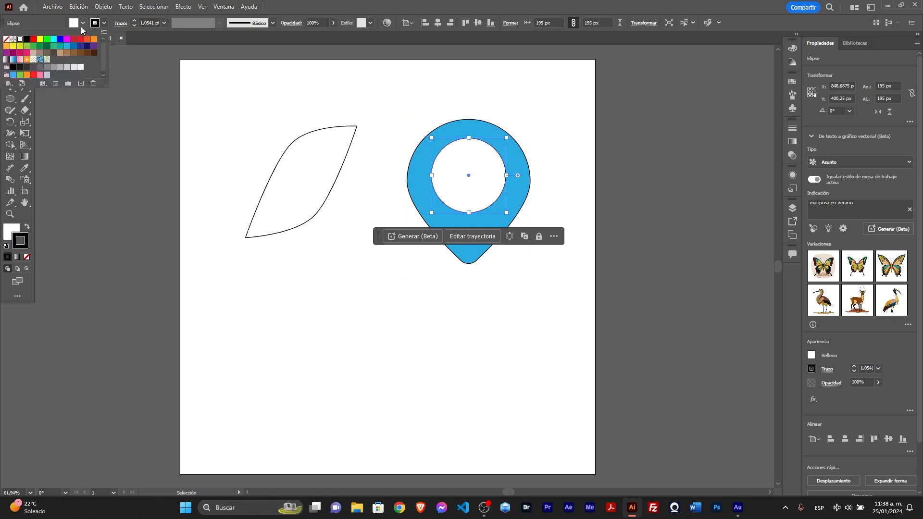
pyautogui.click(67, 39)
# Step: Cut the inner circle out of the pin shape with the Shape Builder tool
pyautogui.moveTo(398, 100); pyautogui.dragTo(467, 205)
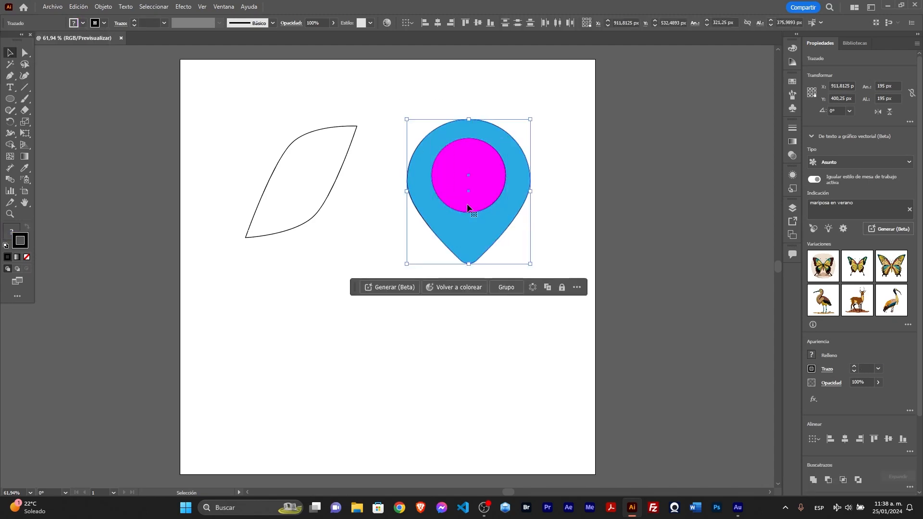
pyautogui.click(11, 145)
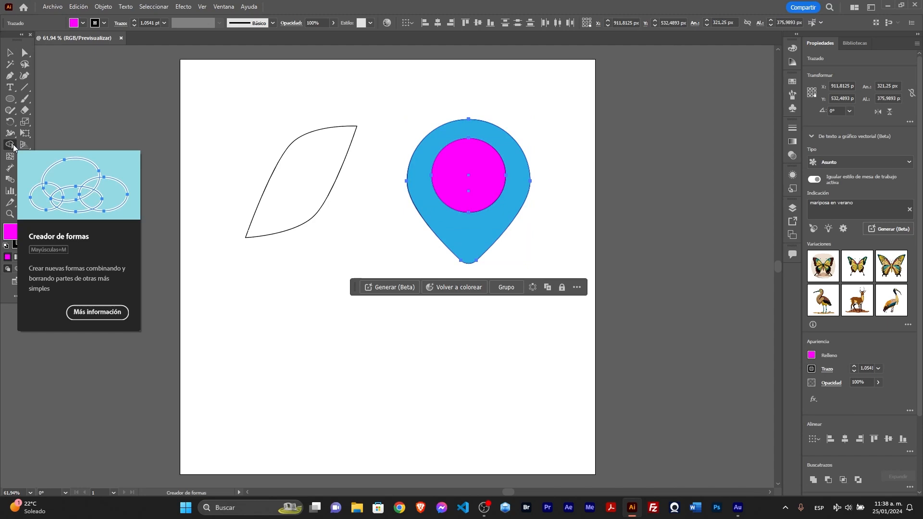
pyautogui.keyDown('alt'); pyautogui.click(490, 171); pyautogui.keyUp('alt')
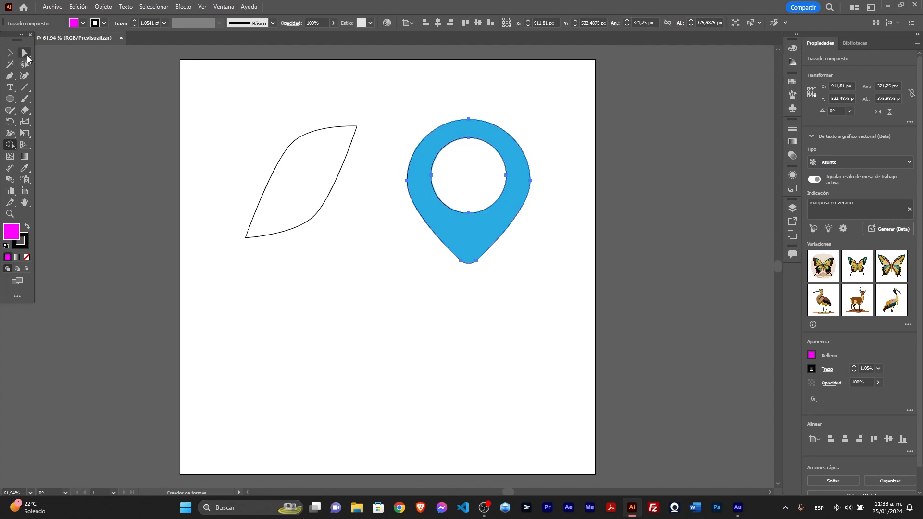
# Step: Remove the black stroke from the light blue location pin shape
pyautogui.click(10, 52)
pyautogui.click(472, 97)
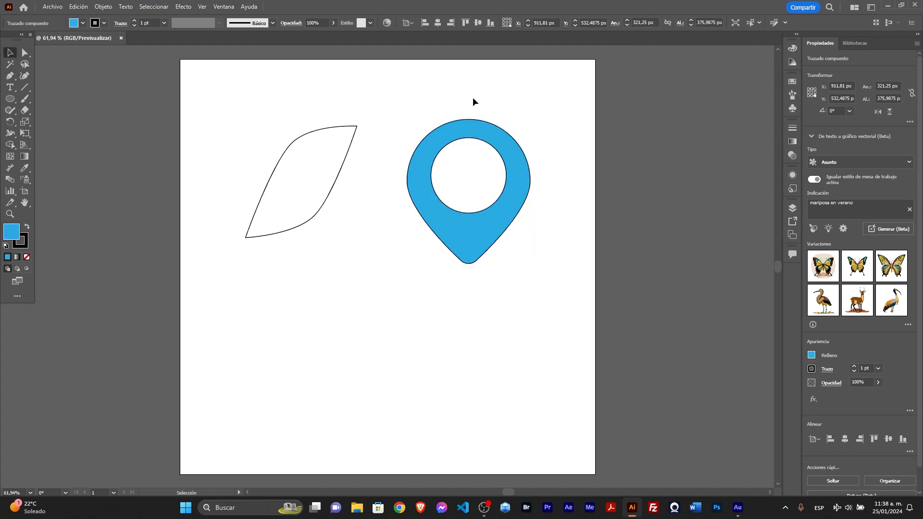
pyautogui.click(513, 143)
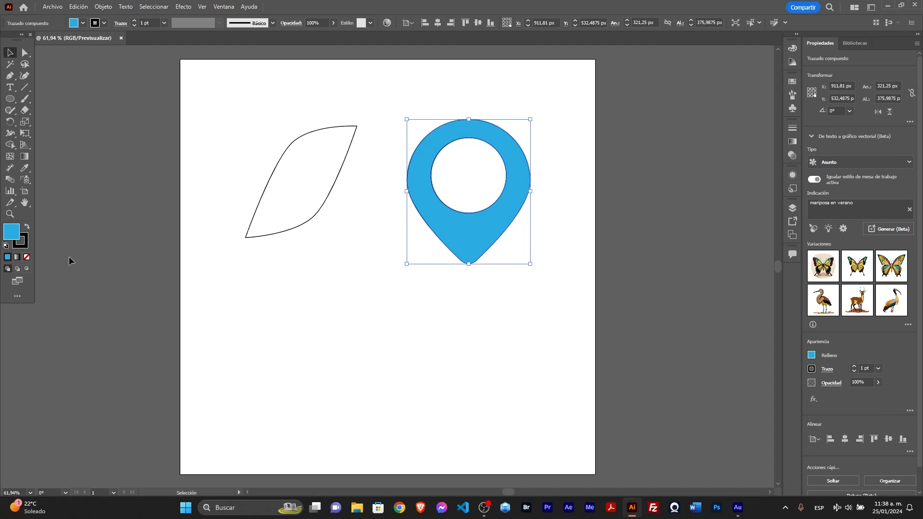
pyautogui.press('x')
pyautogui.press('/')
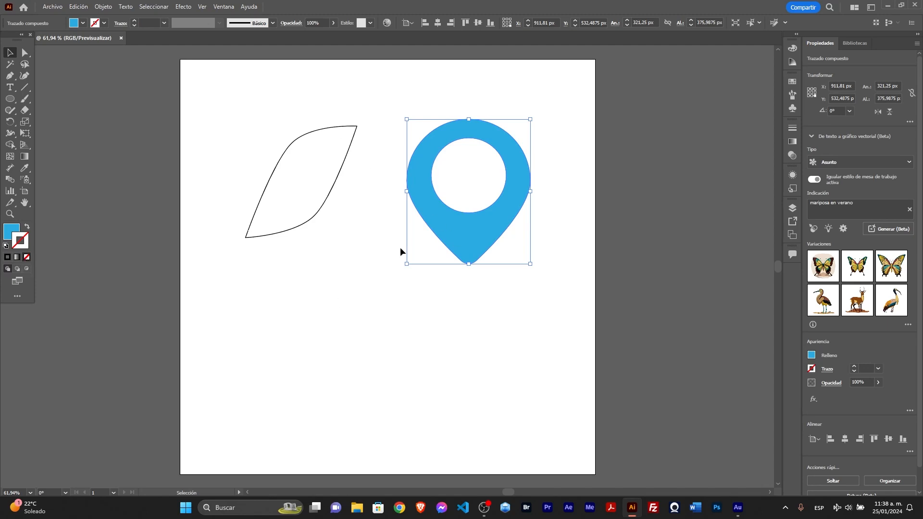
pyautogui.click(569, 276)
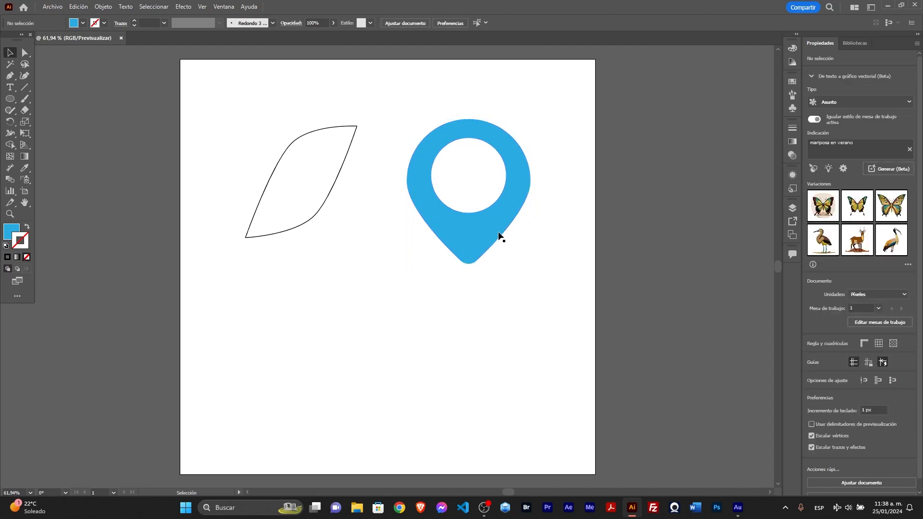
# Step: Examine the upper-right anchor point of the leaf and its conversion options
pyautogui.click(321, 214)
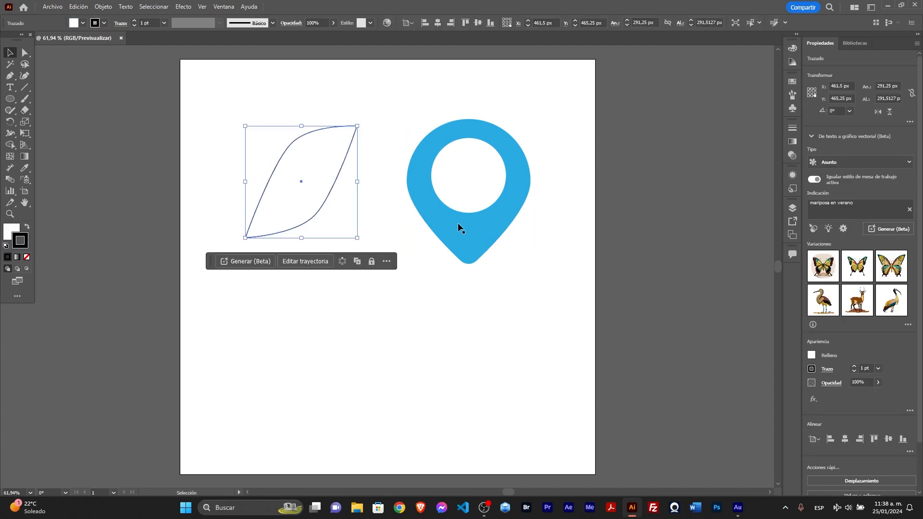
pyautogui.click(427, 241)
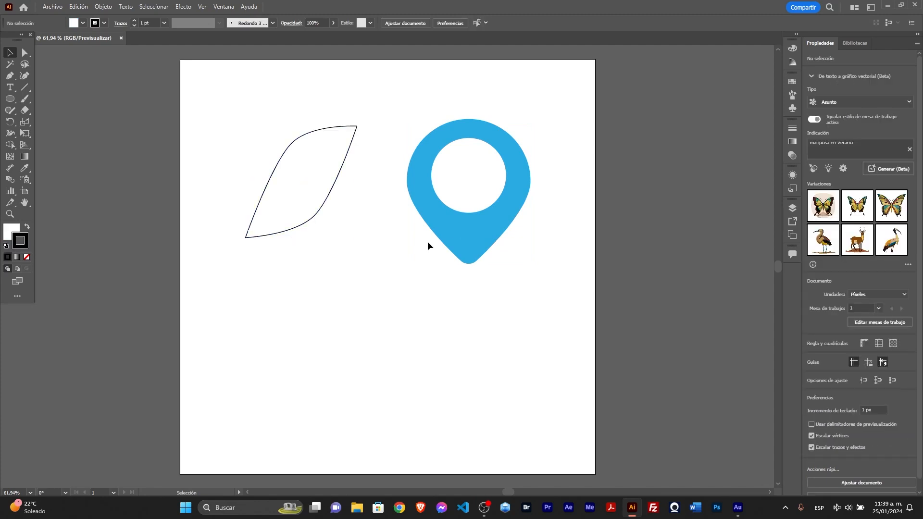
pyautogui.click(324, 210)
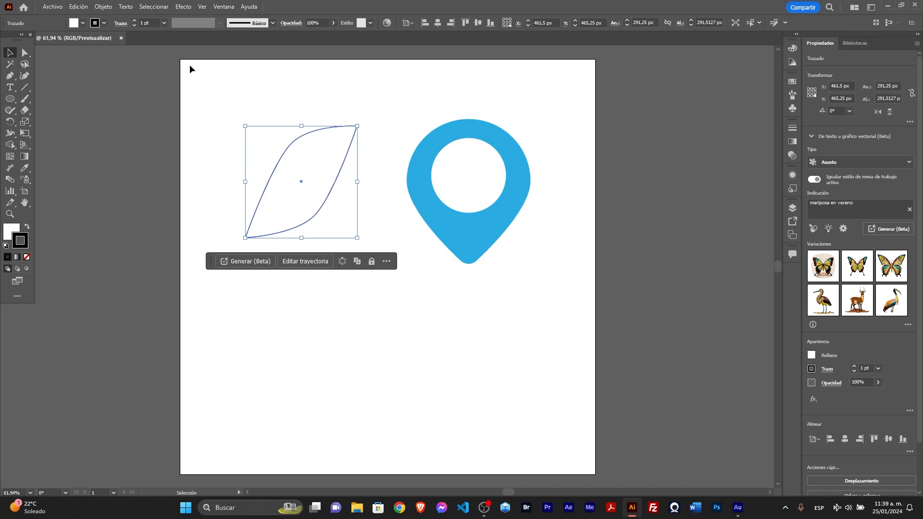
pyautogui.click(25, 52)
pyautogui.click(357, 125)
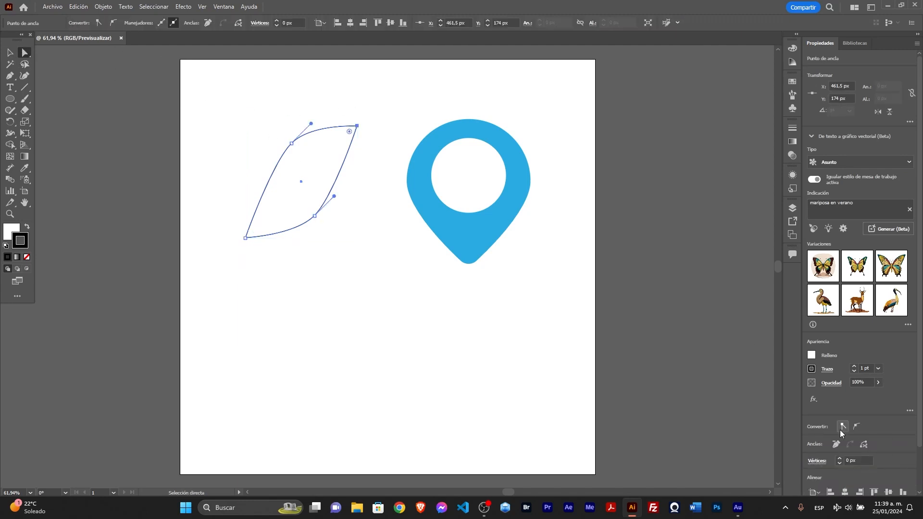
pyautogui.click(8, 52)
pyautogui.click(484, 253)
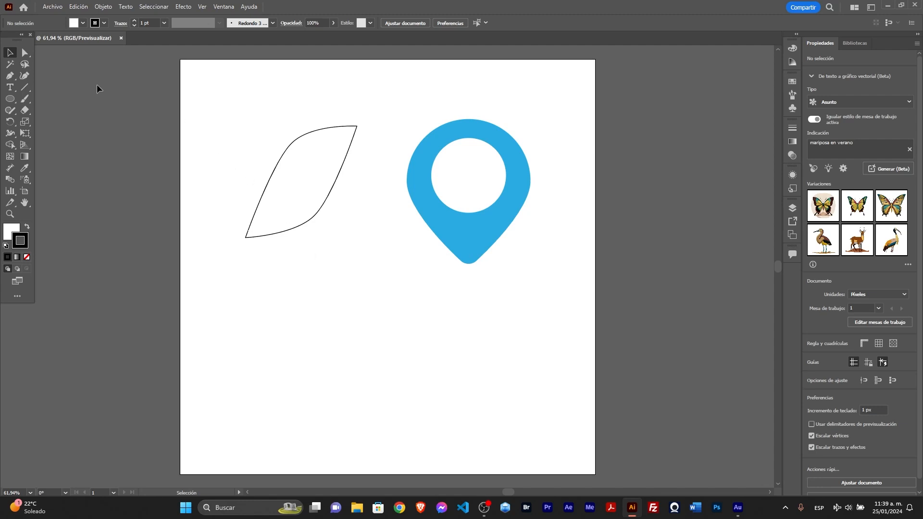
# Step: Convert the leaf's upper-left and lower-right anchor points to corners with the Anchor Point tool
pyautogui.click(9, 76)
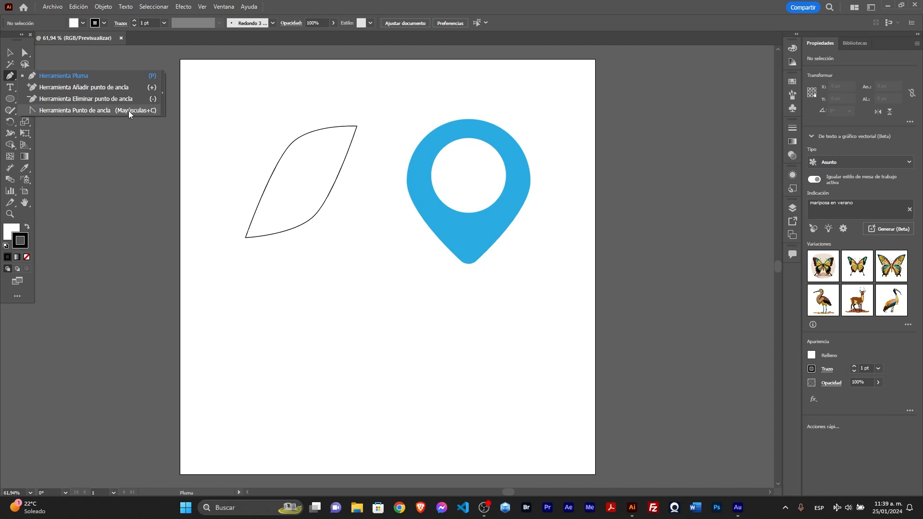
pyautogui.click(84, 110)
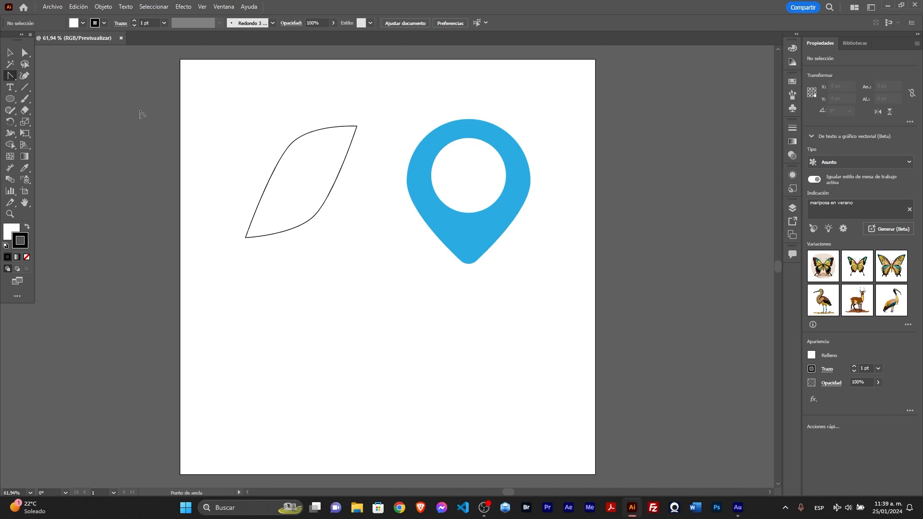
pyautogui.click(9, 52)
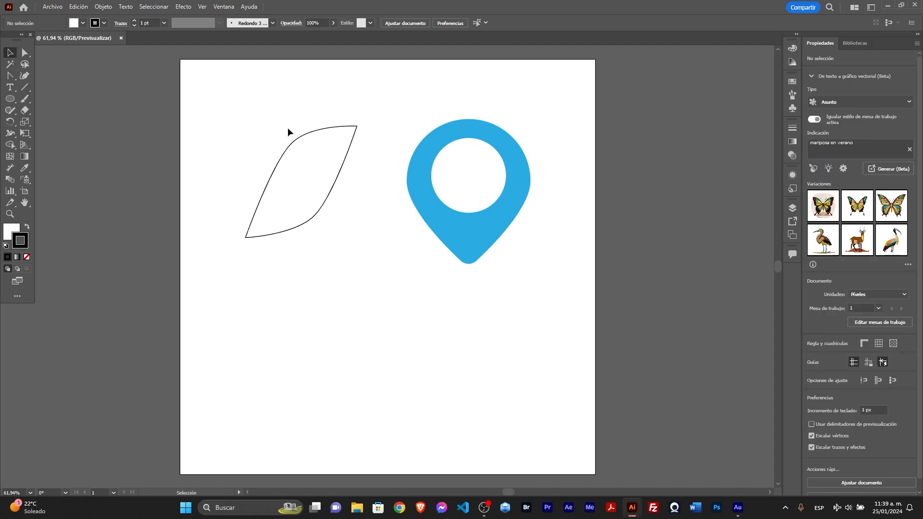
pyautogui.click(296, 145)
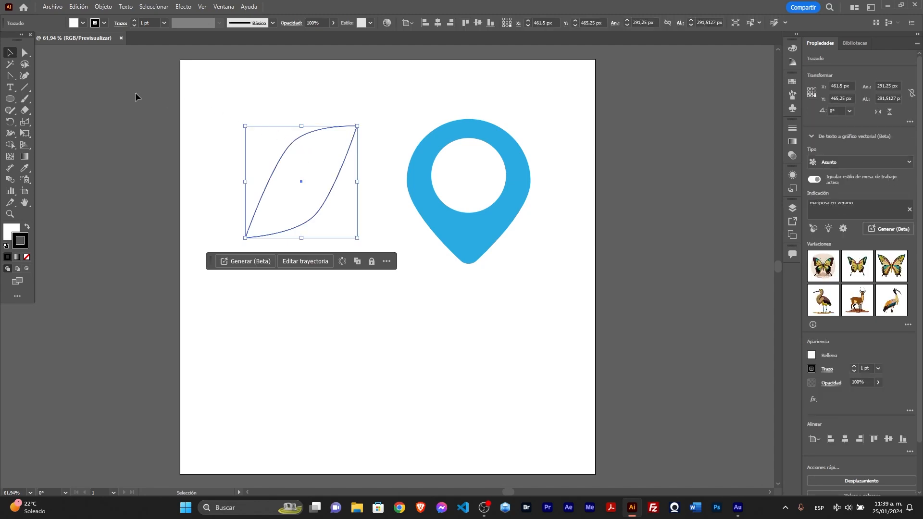
pyautogui.click(10, 77)
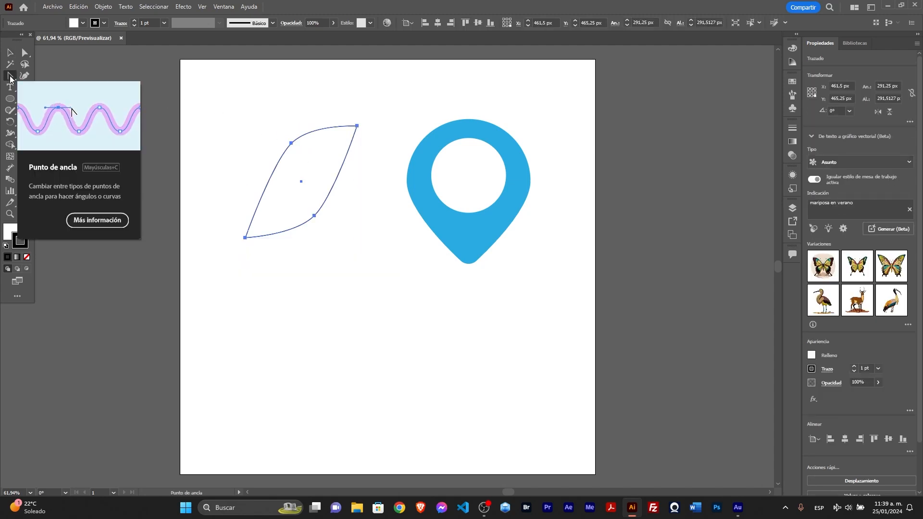
pyautogui.click(291, 144)
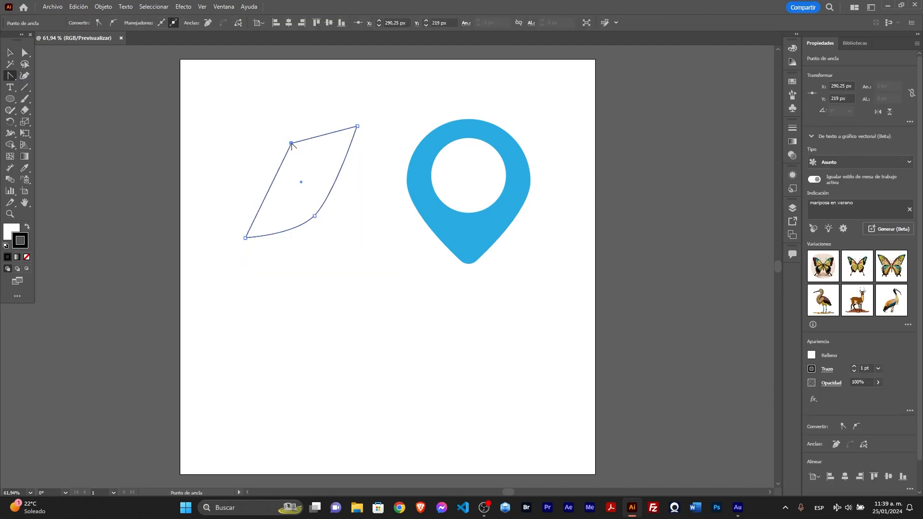
pyautogui.click(315, 216)
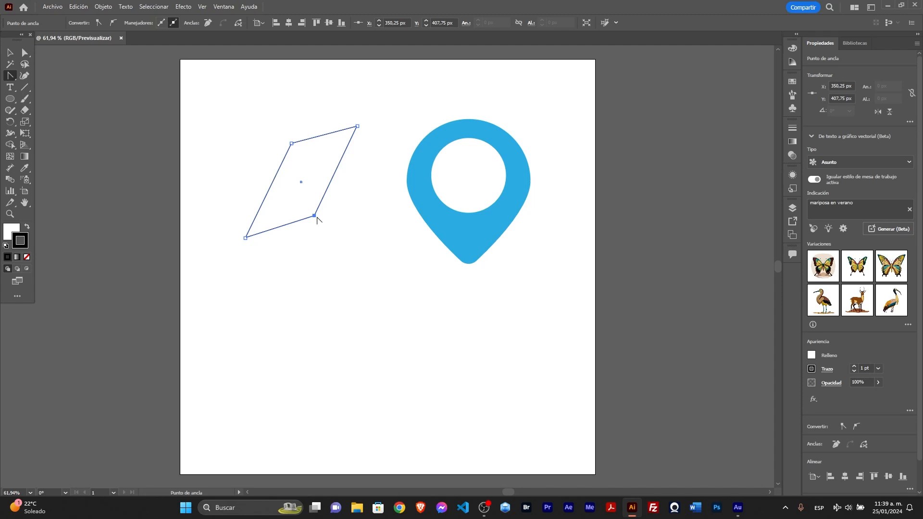
# Step: Pull handles out of the leaf's two corner-converted anchor points to make them smooth again
pyautogui.moveTo(291, 143); pyautogui.dragTo(319, 127)
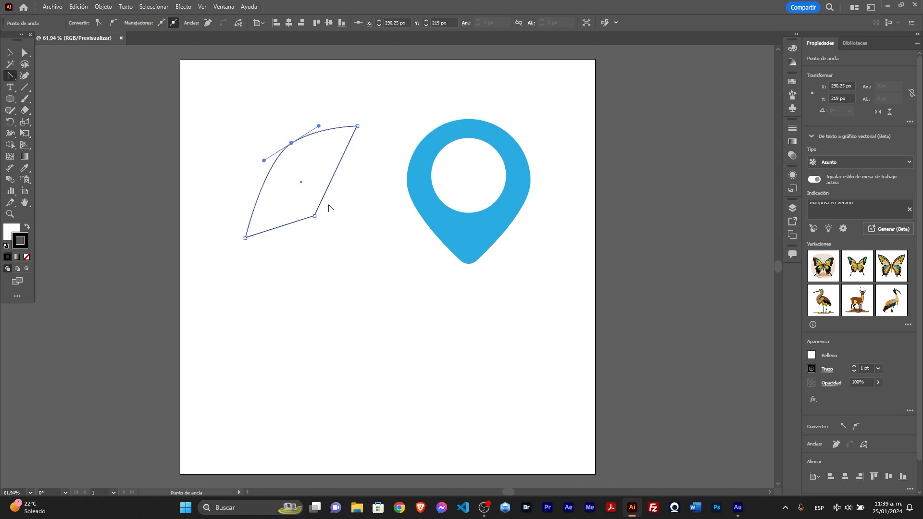
pyautogui.moveTo(314, 216); pyautogui.dragTo(292, 233)
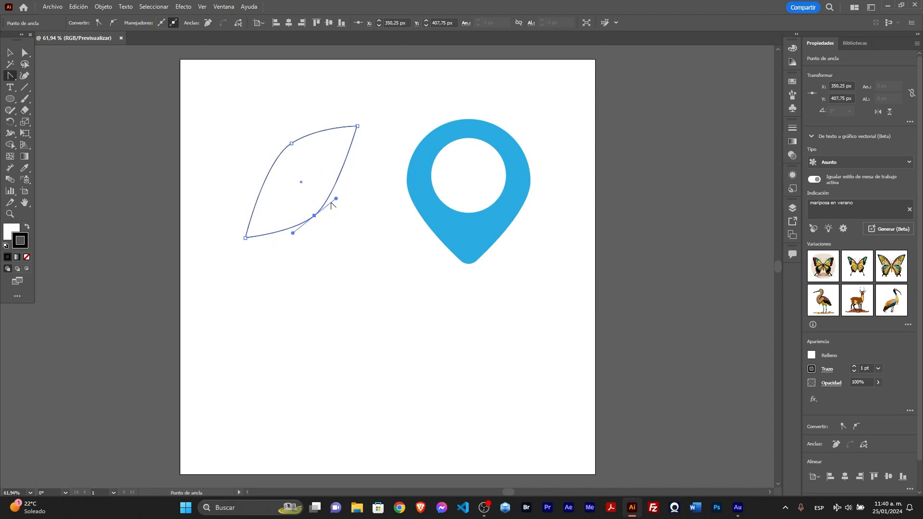
# Step: Remove one handle of the leaf's lower-right anchor and move the remaining handle inward so the lower edge bows into the shape
pyautogui.click(300, 230)
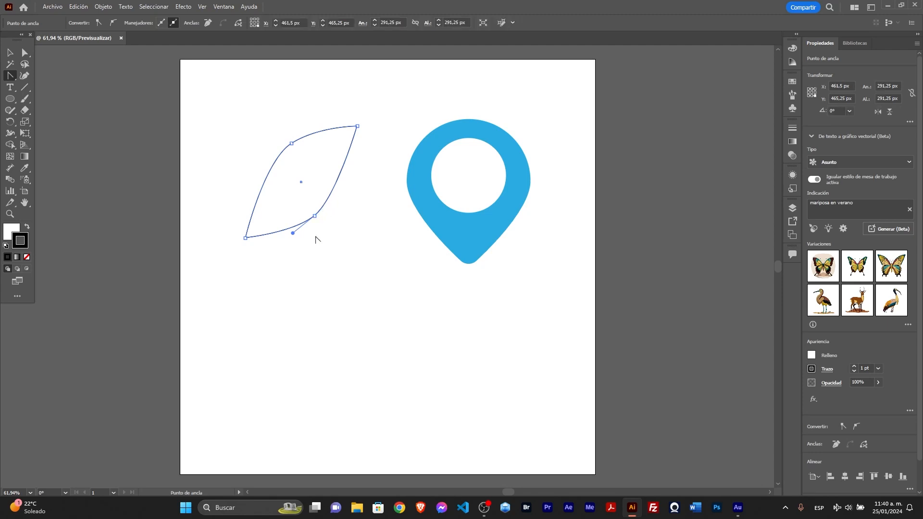
pyautogui.press('a')
pyautogui.moveTo(293, 233); pyautogui.dragTo(302, 236)
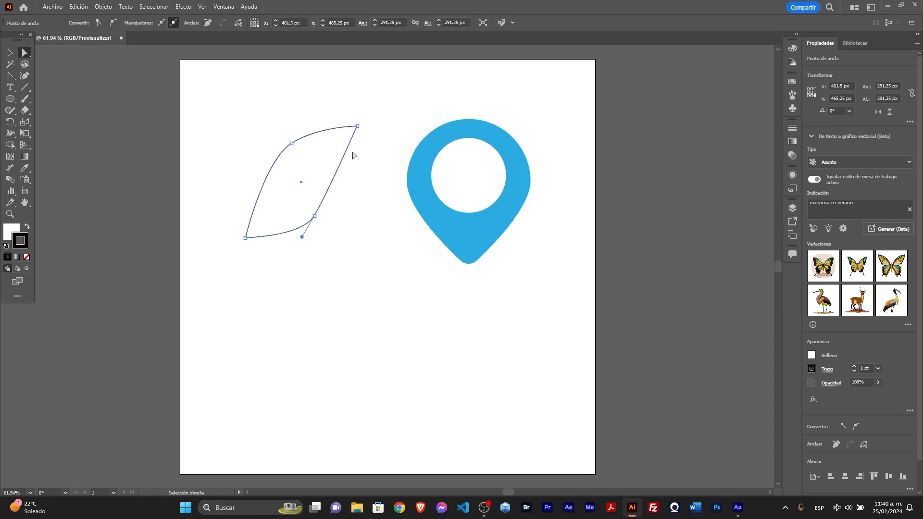
pyautogui.click(10, 76)
pyautogui.click(74, 110)
pyautogui.moveTo(301, 236); pyautogui.dragTo(290, 167)
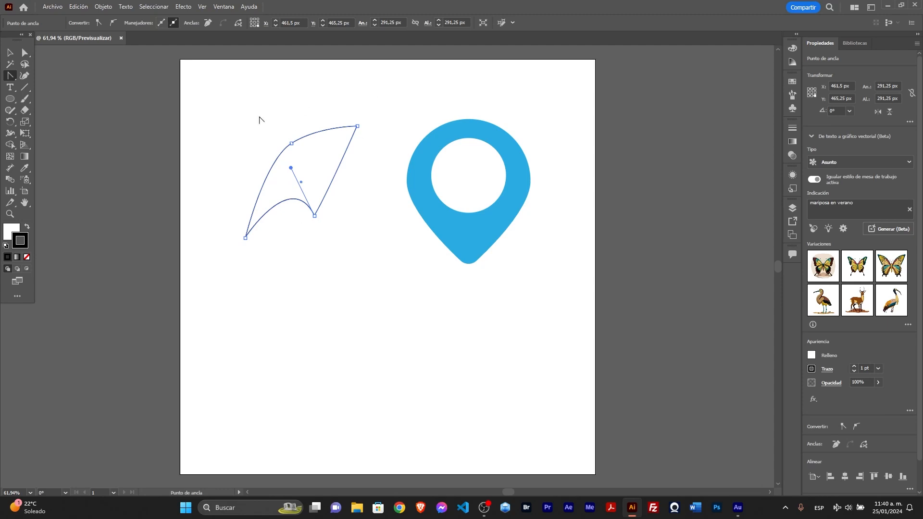
# Step: Delete the leaf and draw a narrow triangle about 27 px wide and 134 px high with the Polygon tool
pyautogui.click(25, 53)
pyautogui.press('Delete')
pyautogui.rightClick(9, 98)
pyautogui.click(72, 132)
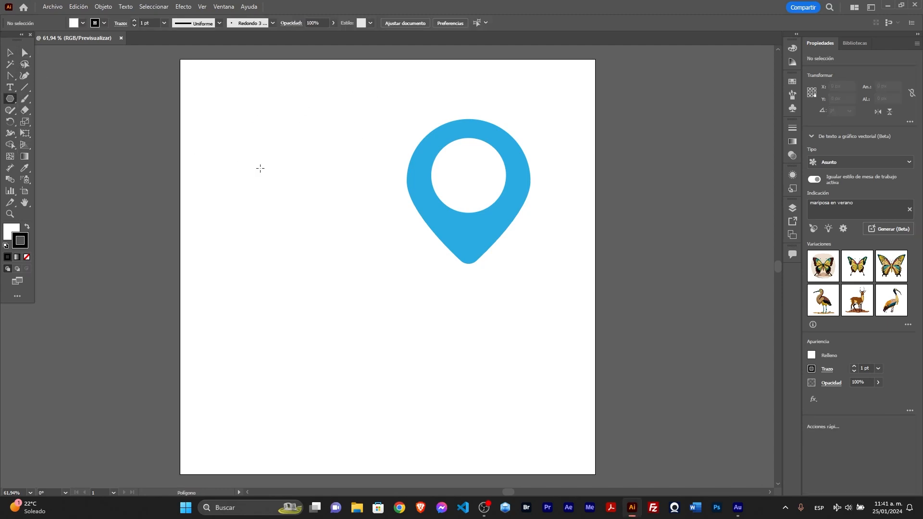
pyautogui.moveTo(271, 131)
pyautogui.mouseDown()
pyautogui.moveTo(284, 173)
pyautogui.moveTo(287, 124)
pyautogui.moveTo(253, 126)
pyautogui.mouseUp()
pyautogui.press('Down')
pyautogui.press('Down')
pyautogui.press('Down')
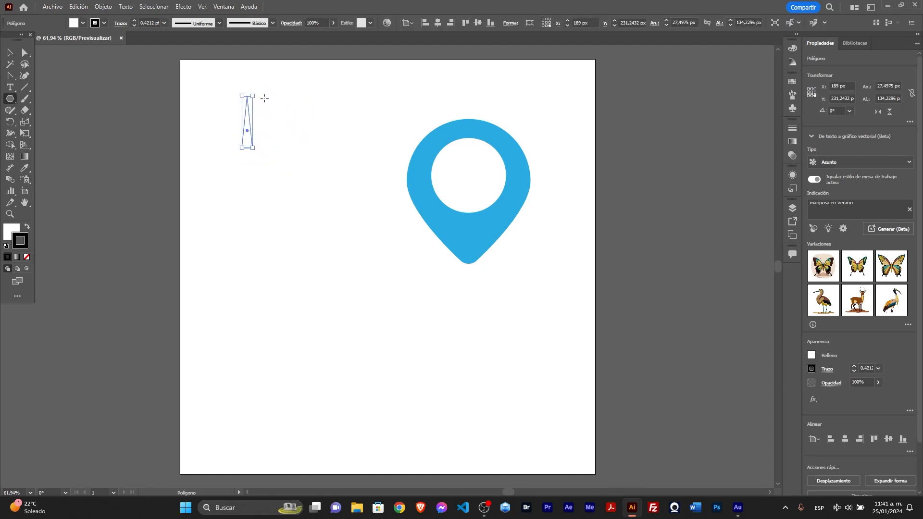
# Step: Rotate the narrow triangle to about 268° so it lies almost horizontal with its tip pointing right
pyautogui.scroll(5, 222, 83)
pyautogui.click(12, 55)
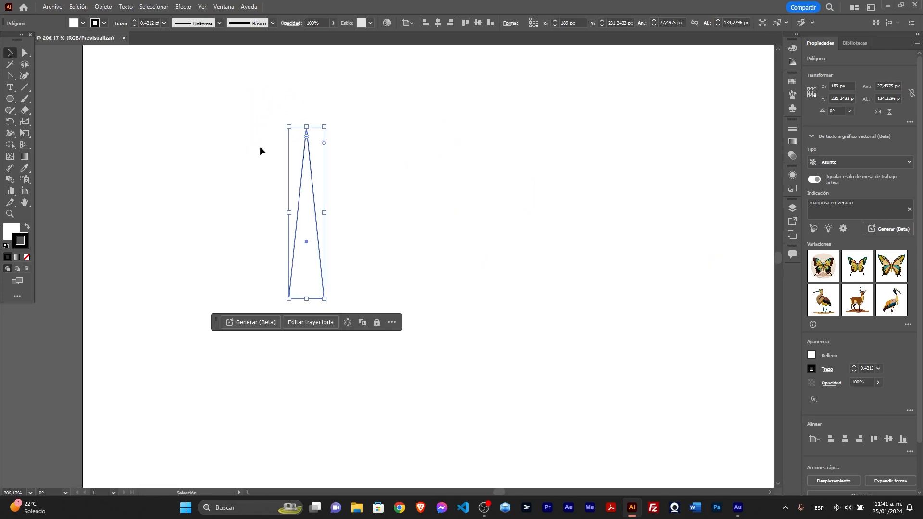
pyautogui.moveTo(325, 124); pyautogui.dragTo(412, 258)
# Step: Curve the triangle into a leaf blade with a notched base by pulling and adjusting handles on its two base anchors
pyautogui.click(10, 76)
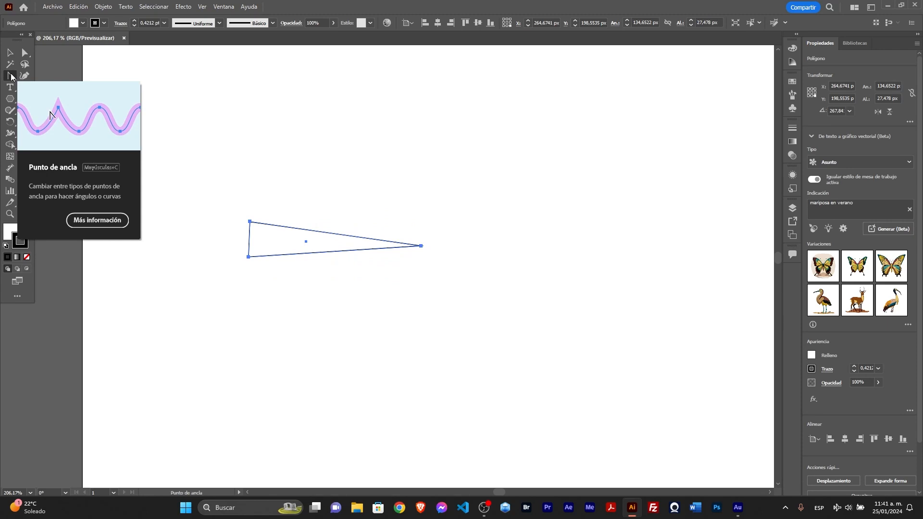
pyautogui.moveTo(249, 258); pyautogui.dragTo(206, 258)
pyautogui.moveTo(217, 293); pyautogui.dragTo(219, 281)
pyautogui.moveTo(250, 236); pyautogui.dragTo(269, 229)
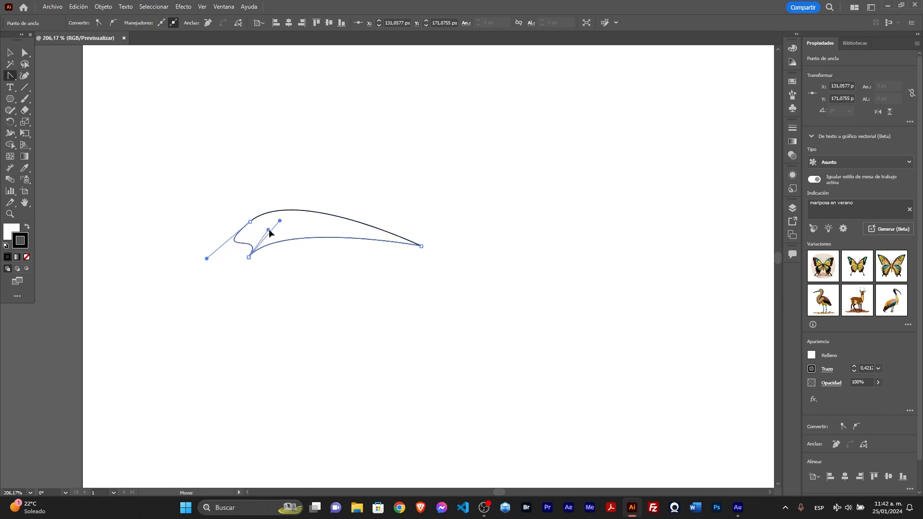
pyautogui.click(209, 258)
pyautogui.moveTo(208, 257); pyautogui.dragTo(263, 242)
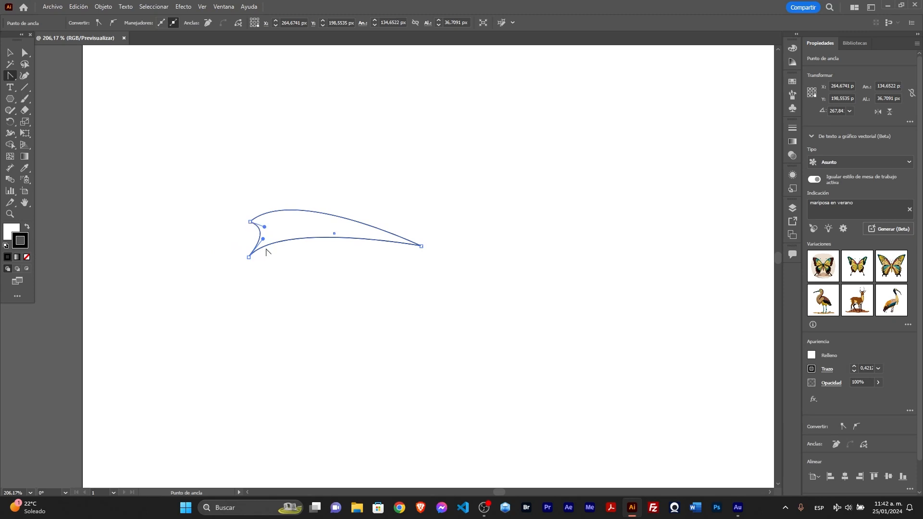
# Step: Try converting the upper base anchor of the curved blade to a corner point
pyautogui.click(250, 222)
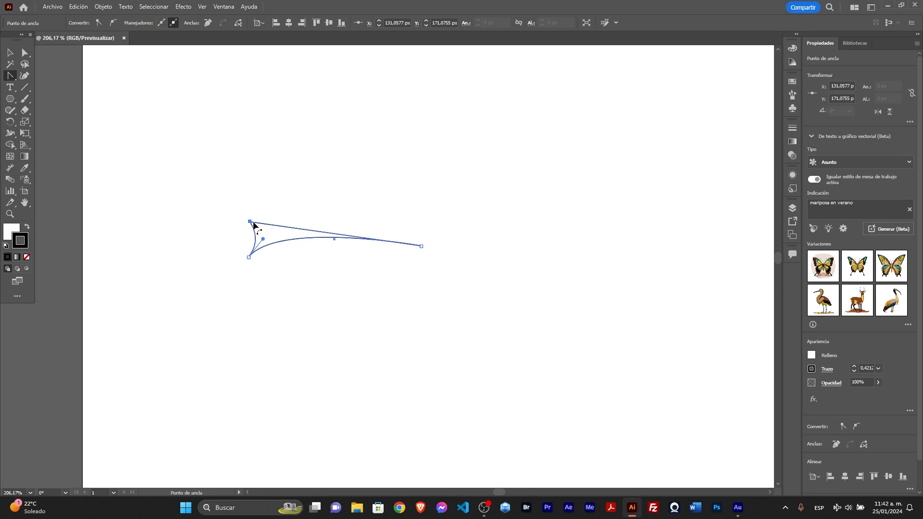
pyautogui.press('v')
pyautogui.hotkey('ctrl', 'z')
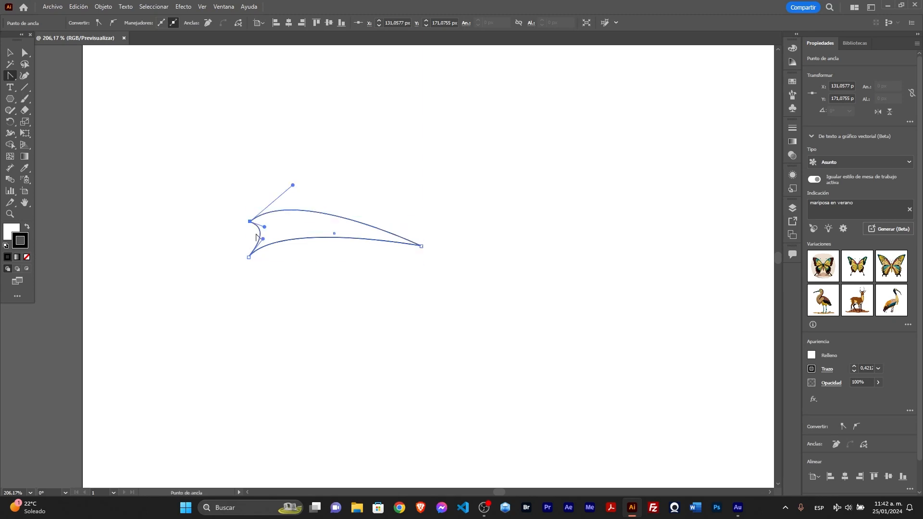
pyautogui.click(250, 222)
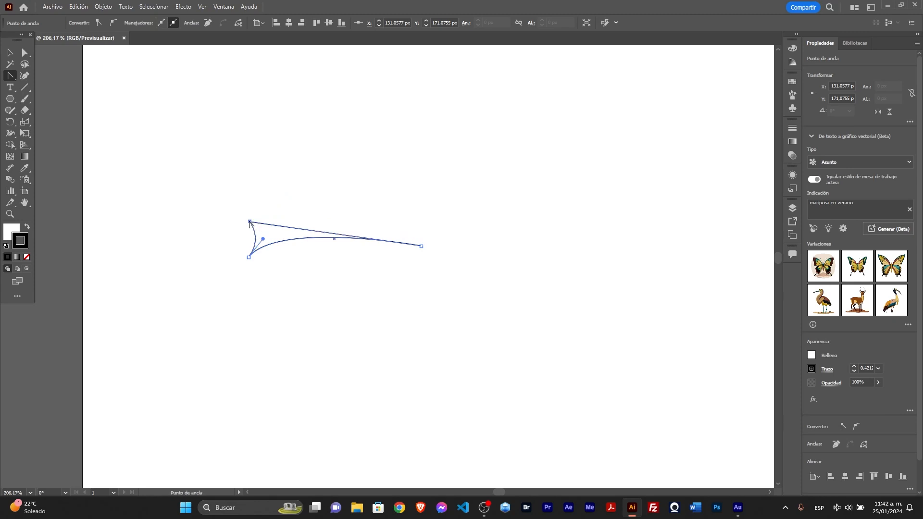
pyautogui.hotkey('ctrl', 'z')
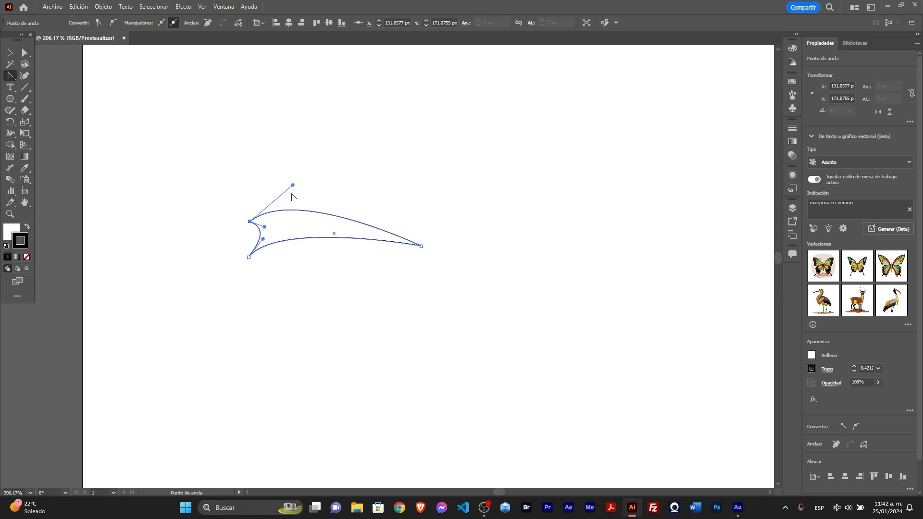
# Step: Reshape the blade with Direct Selection by lengthening its base anchor handles and moving its tip lower and inward
pyautogui.click(24, 52)
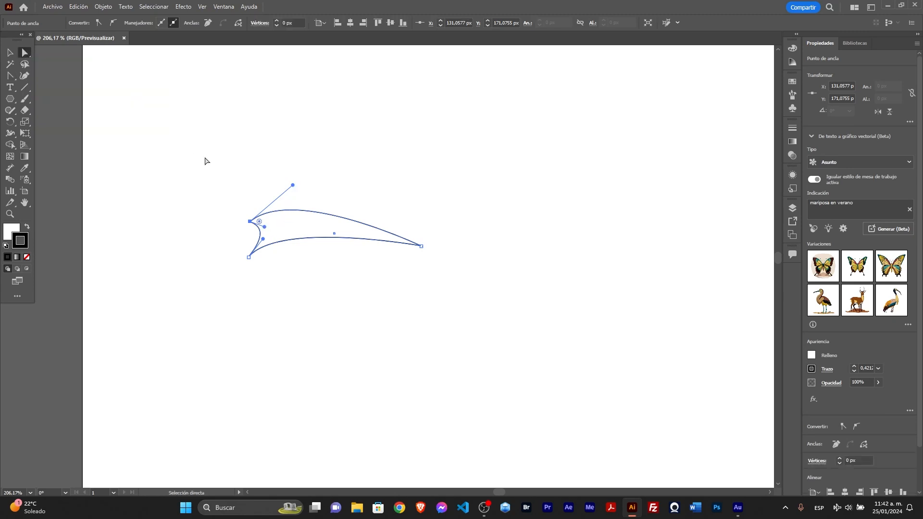
pyautogui.moveTo(292, 186)
pyautogui.mouseDown()
pyautogui.moveTo(309, 164)
pyautogui.moveTo(299, 178)
pyautogui.mouseUp()
pyautogui.moveTo(264, 239); pyautogui.dragTo(293, 201)
pyautogui.click(249, 258)
pyautogui.moveTo(421, 246); pyautogui.dragTo(394, 256)
pyautogui.moveTo(299, 177); pyautogui.dragTo(311, 166)
# Step: Duplicate the curved blade upward four times, scaling and rotating the copies to build a tapering stack of five blades
pyautogui.press('v')
pyautogui.moveTo(365, 242); pyautogui.dragTo(367, 208)
pyautogui.moveTo(394, 222); pyautogui.dragTo(370, 222)
pyautogui.moveTo(343, 206); pyautogui.dragTo(343, 179)
pyautogui.moveTo(370, 195); pyautogui.dragTo(336, 163)
pyautogui.moveTo(359, 129); pyautogui.dragTo(343, 101)
pyautogui.moveTo(317, 129); pyautogui.dragTo(283, 84)
pyautogui.click(10, 122)
pyautogui.click(10, 52)
pyautogui.moveTo(240, 140); pyautogui.dragTo(245, 136)
pyautogui.moveTo(339, 184); pyautogui.dragTo(336, 175)
# Step: Duplicate the five blades to the left and flip the copies horizontally to mirror the originals
pyautogui.moveTo(423, 289); pyautogui.dragTo(211, 77)
pyautogui.moveTo(308, 216); pyautogui.dragTo(173, 216)
pyautogui.click(879, 112)
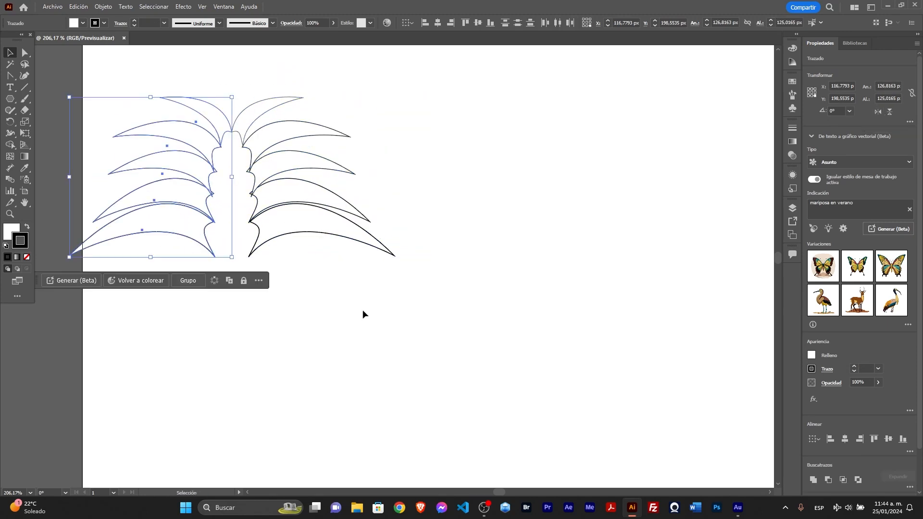
# Step: Fill all ten blades with the green swatch R=57 G=181 B=74
pyautogui.click(83, 23)
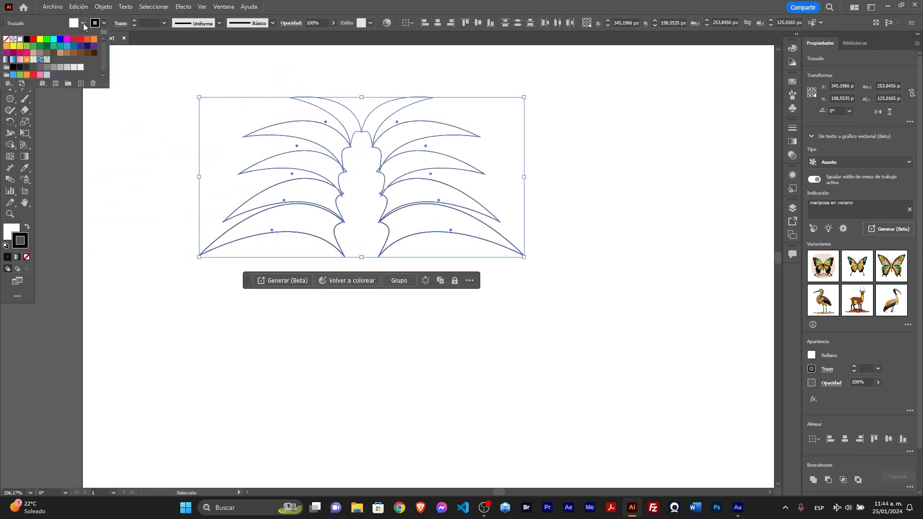
pyautogui.click(35, 47)
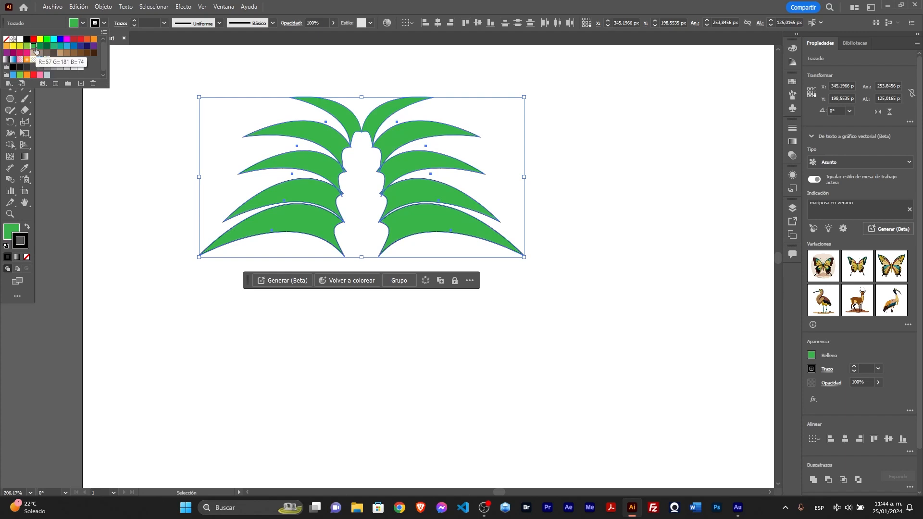